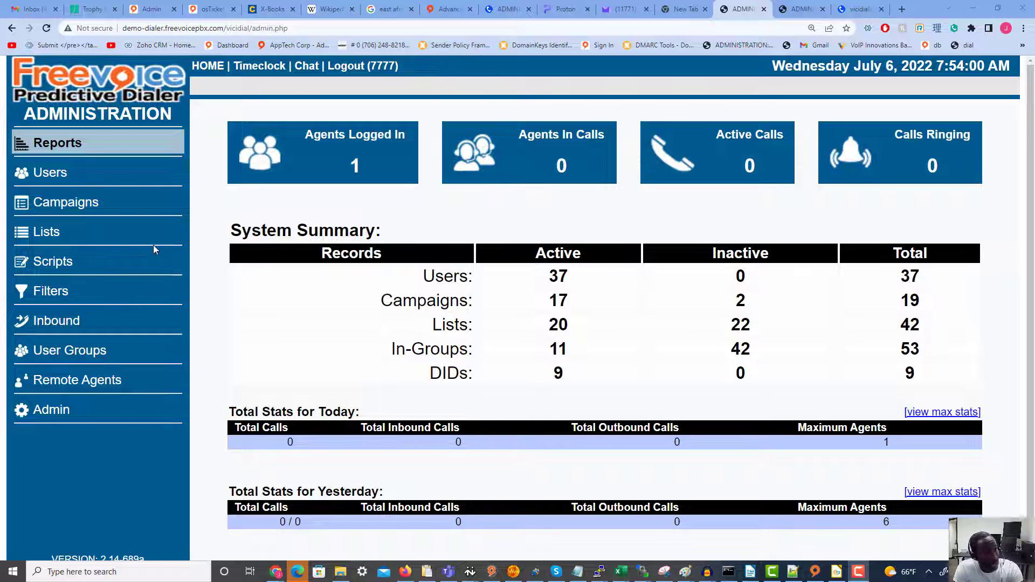
- Open the custom fields defined for list 123456, TestList2
left_click(37, 235)
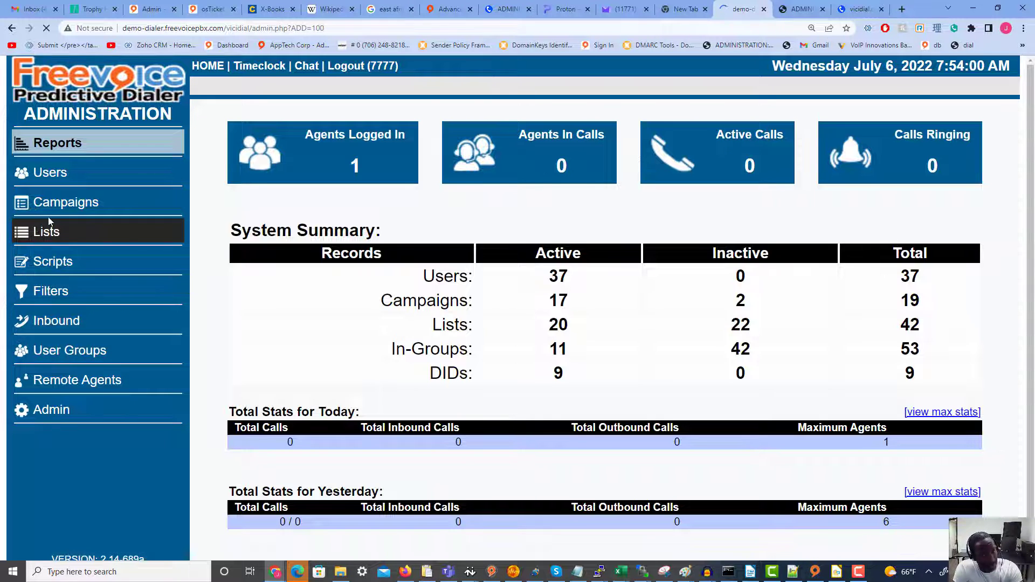
scroll(370, 281, "down", 5)
scroll(373, 291, "down", 1)
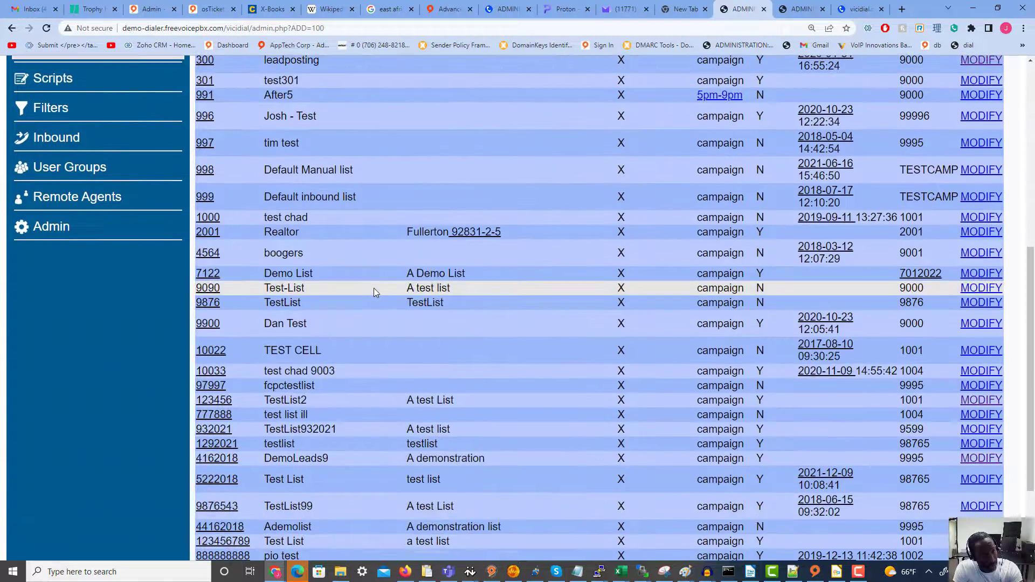
left_click(229, 402)
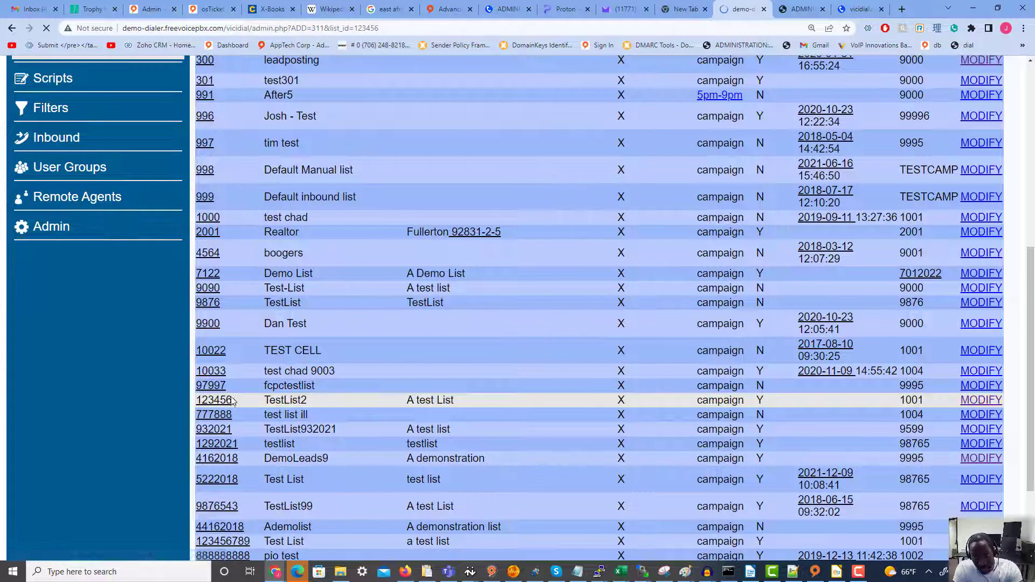
scroll(331, 382, "down", 20)
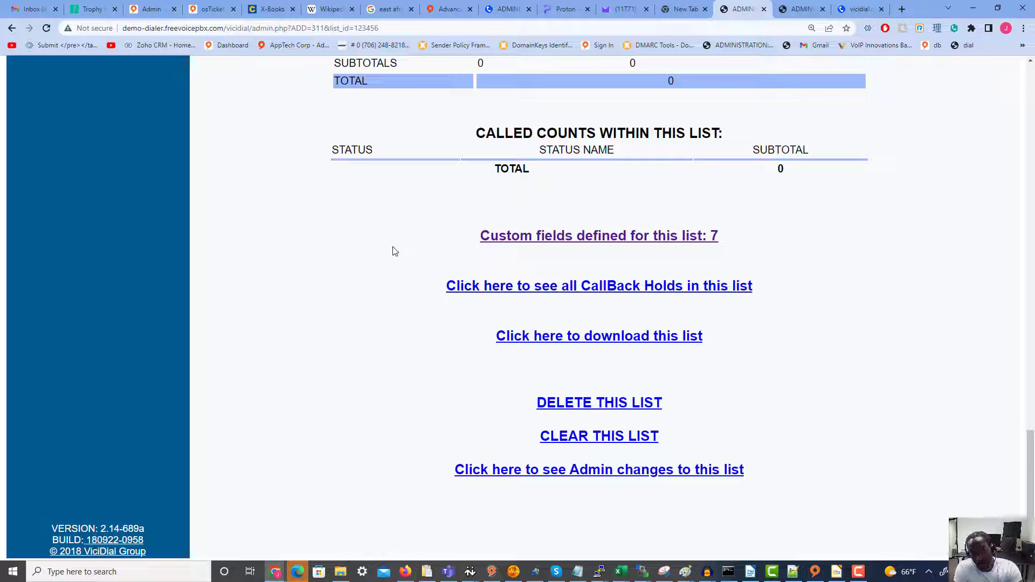
left_click(595, 243)
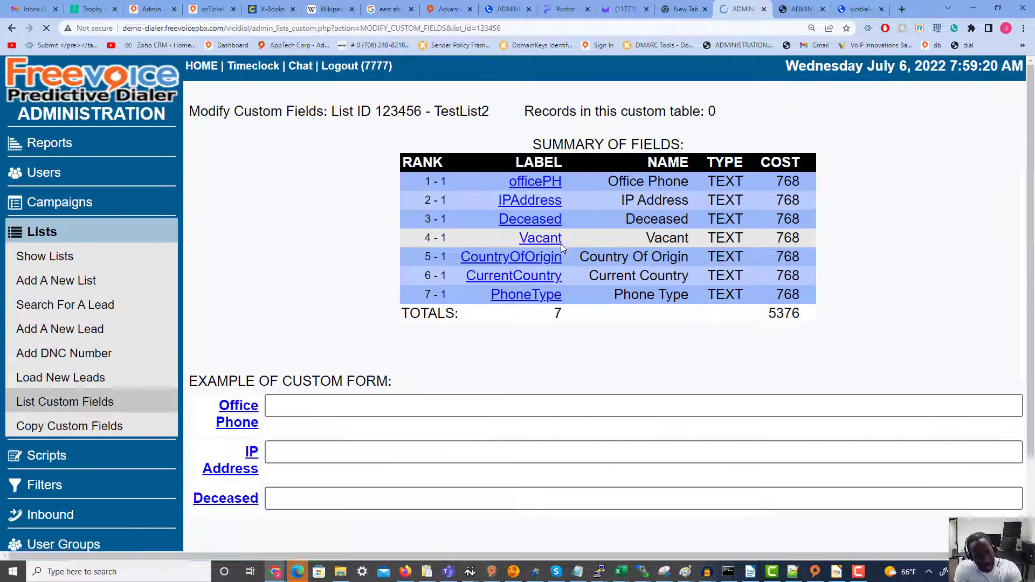
- Review the example custom form and the officePH field's settings, including the available field types, keeping TEXT selected
scroll(335, 278, "down", 3)
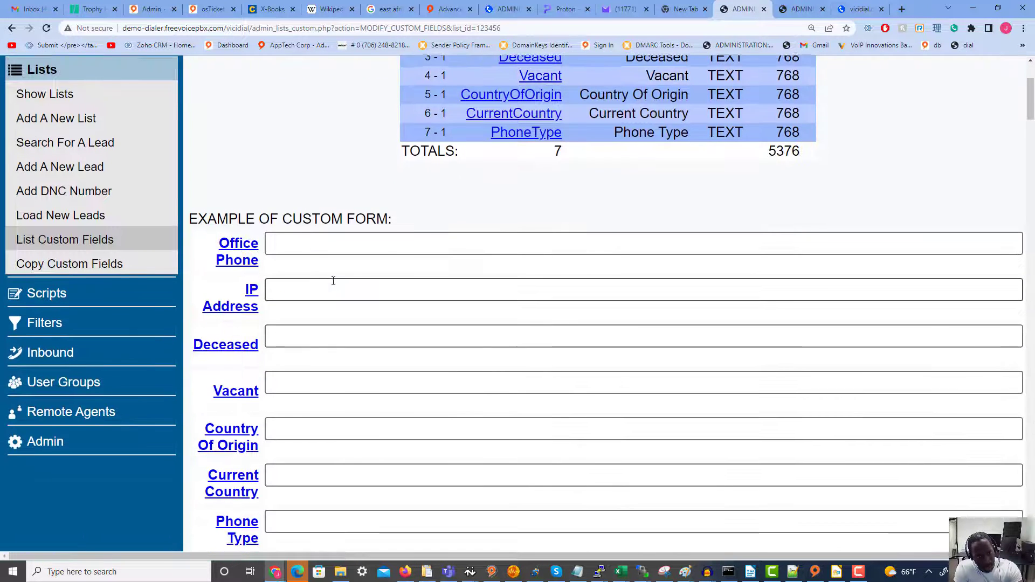
scroll(330, 277, "down", 1)
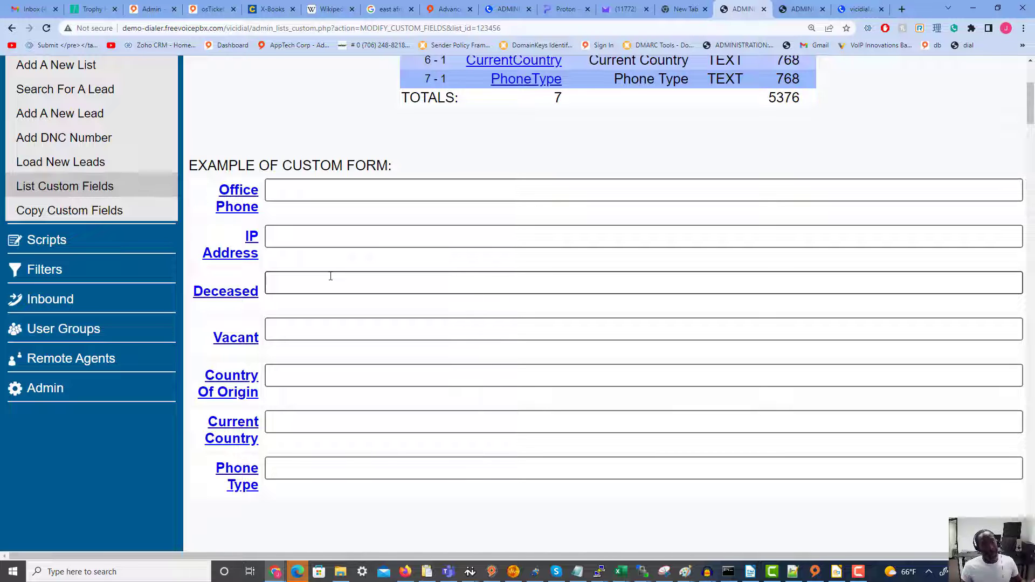
scroll(330, 275, "down", 7)
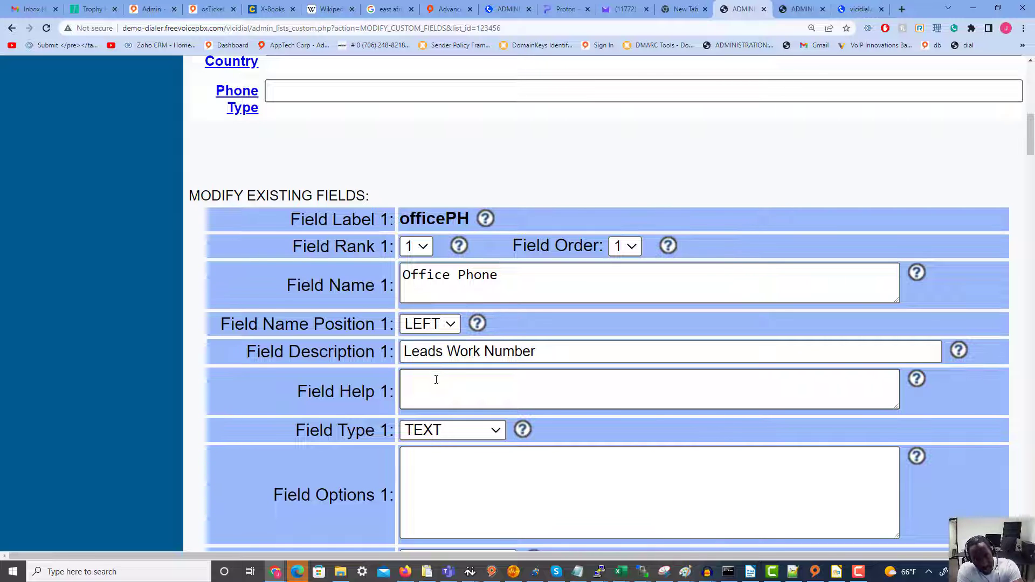
scroll(431, 354, "down", 2)
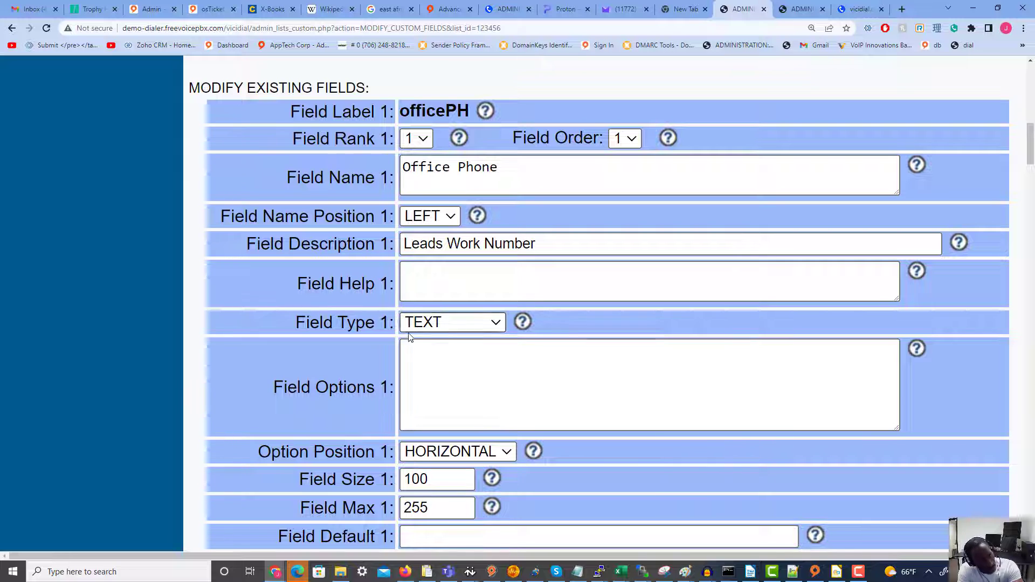
left_click(440, 324)
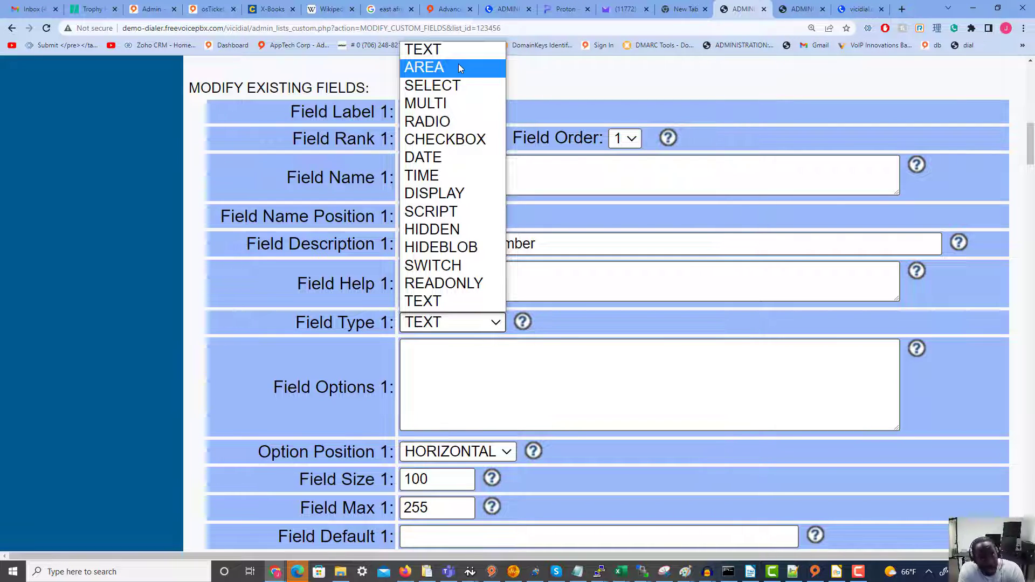
left_click(441, 54)
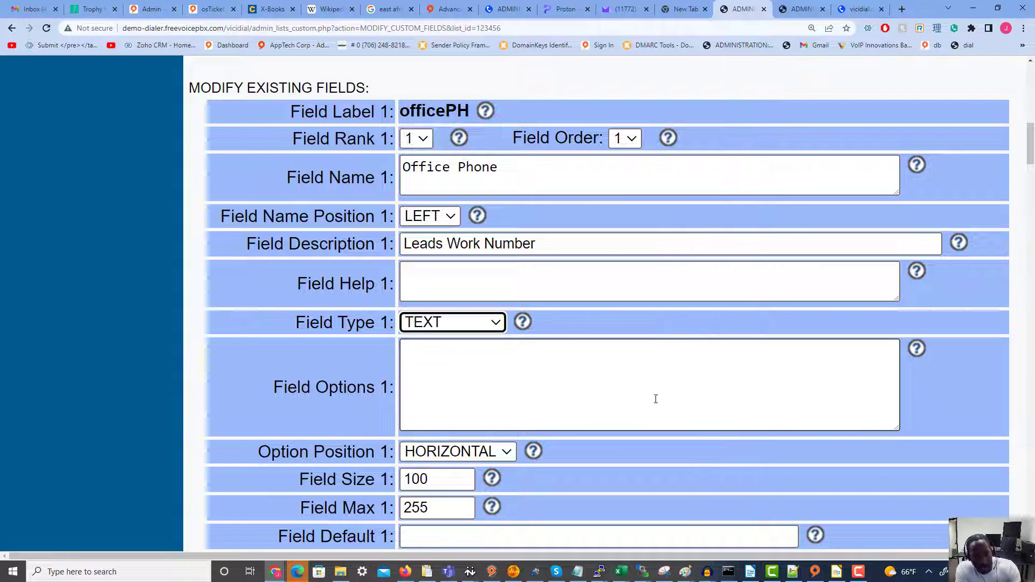
- Clear the field options of the Deceased custom field and submit the change
scroll(548, 306, "down", 6)
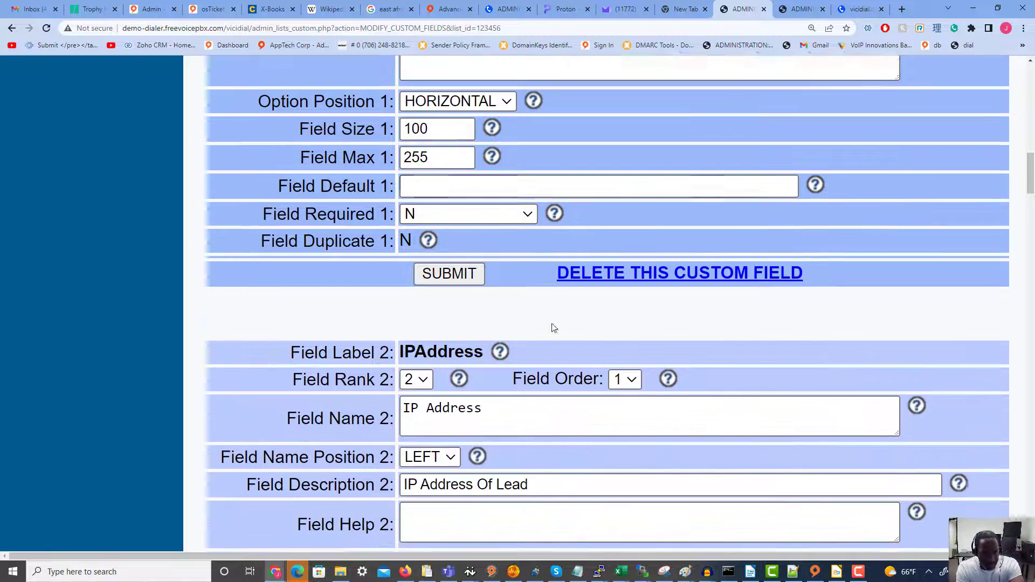
scroll(553, 326, "down", 13)
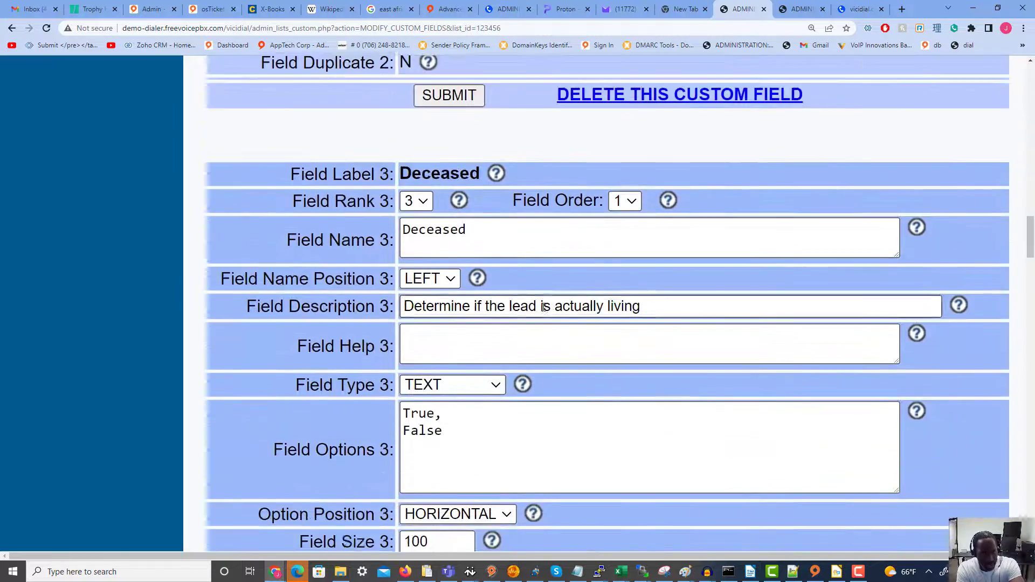
scroll(546, 306, "down", 7)
scroll(480, 320, "up", 5)
left_click_drag(480, 321, 386, 280)
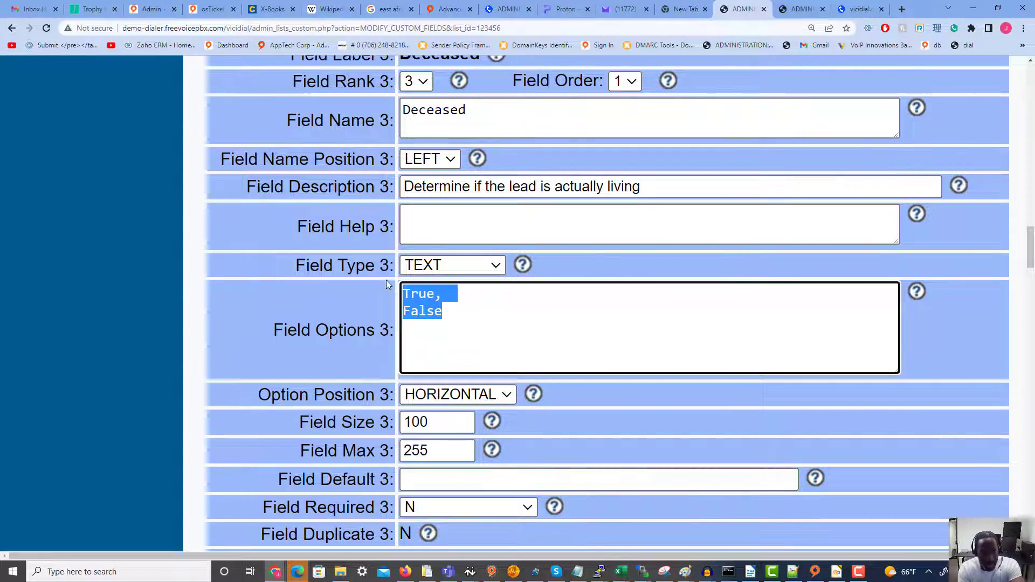
scroll(485, 253, "up", 2)
scroll(440, 264, "down", 2)
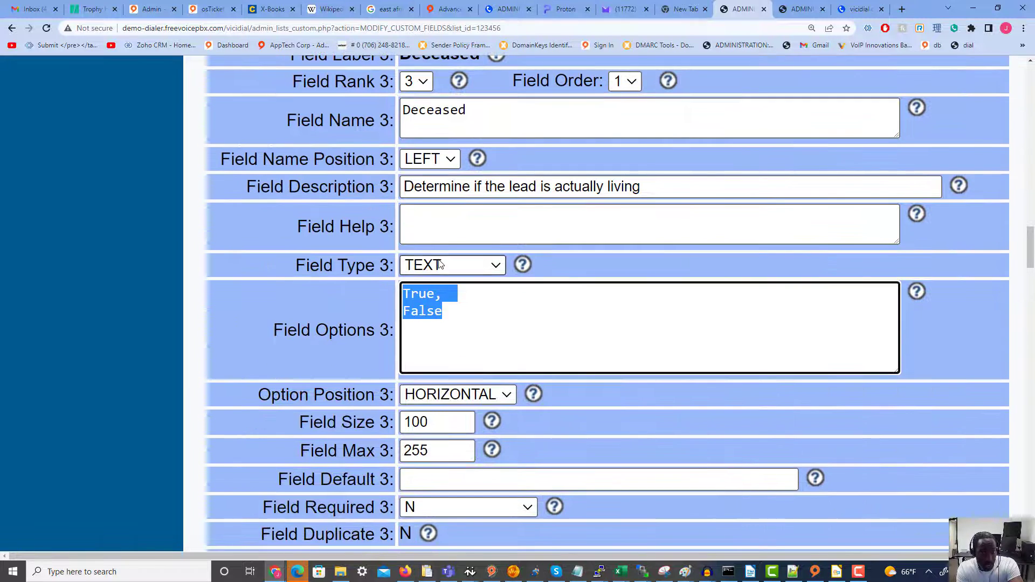
key("BackSpace")
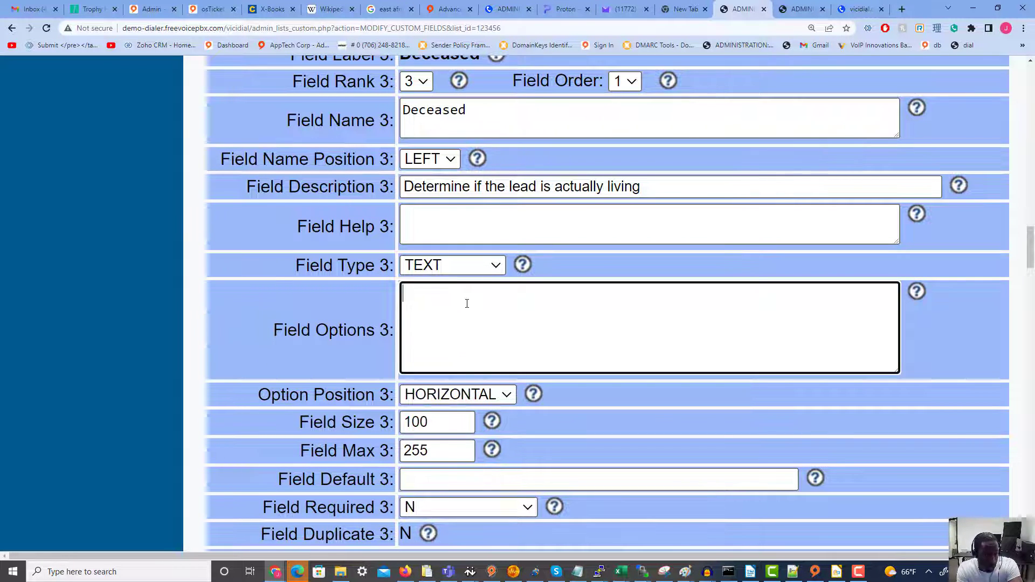
scroll(467, 304, "down", 3)
scroll(469, 289, "up", 2)
scroll(468, 279, "down", 1)
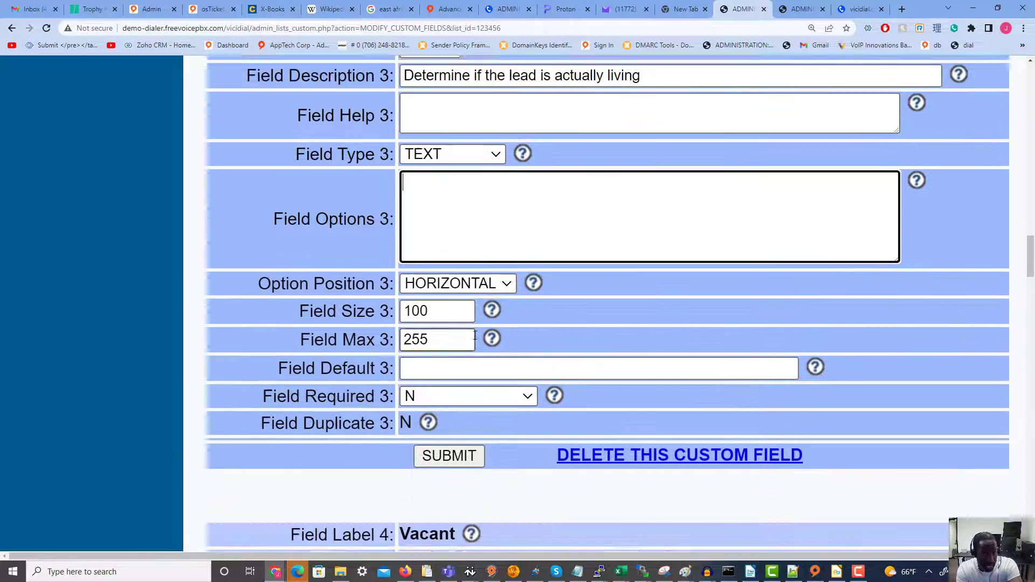
scroll(474, 336, "down", 1)
left_click(461, 405)
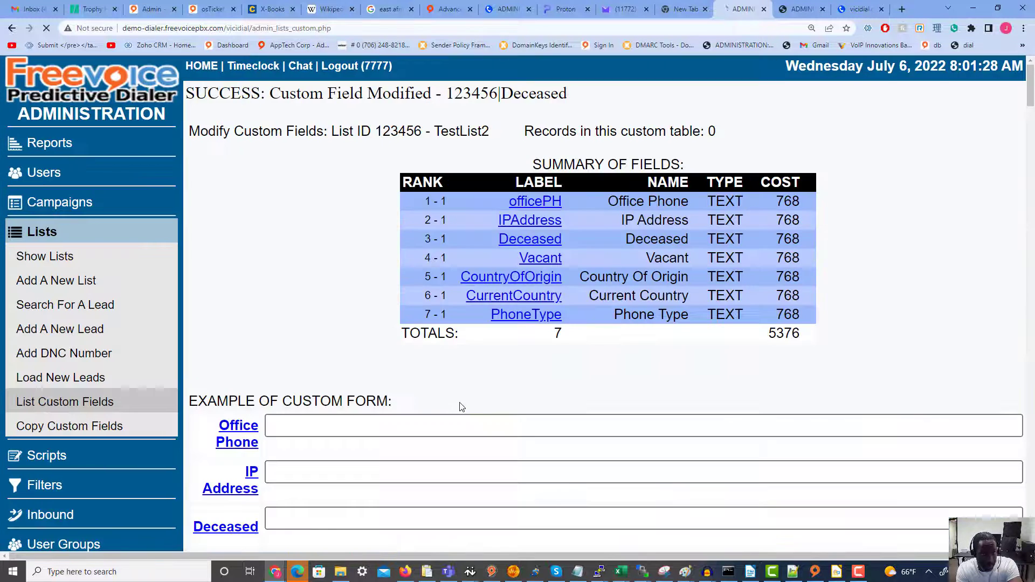
- Clear the field options of the Vacant custom field and submit the change
scroll(473, 385, "down", 20)
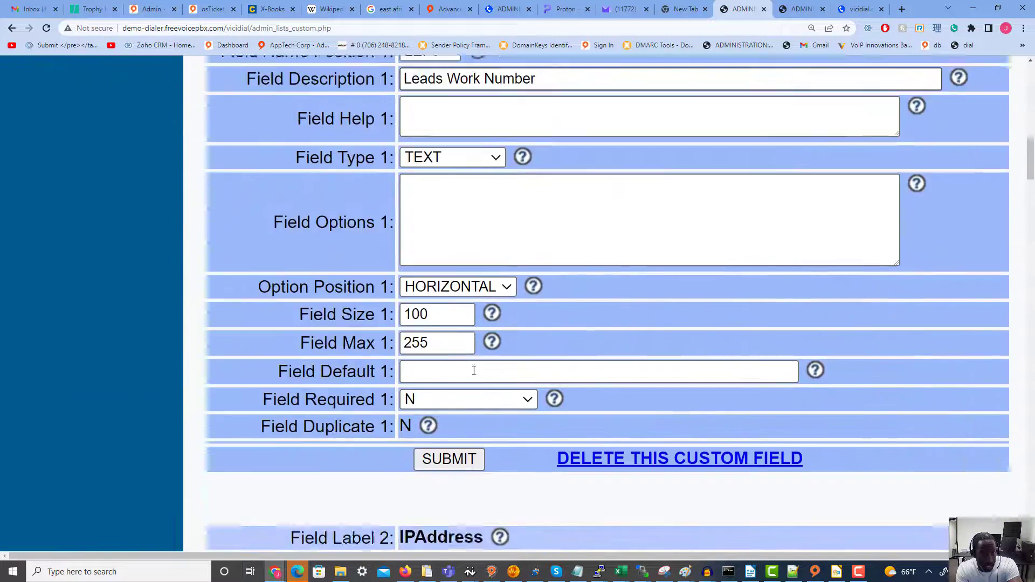
scroll(474, 370, "down", 5)
scroll(474, 369, "down", 9)
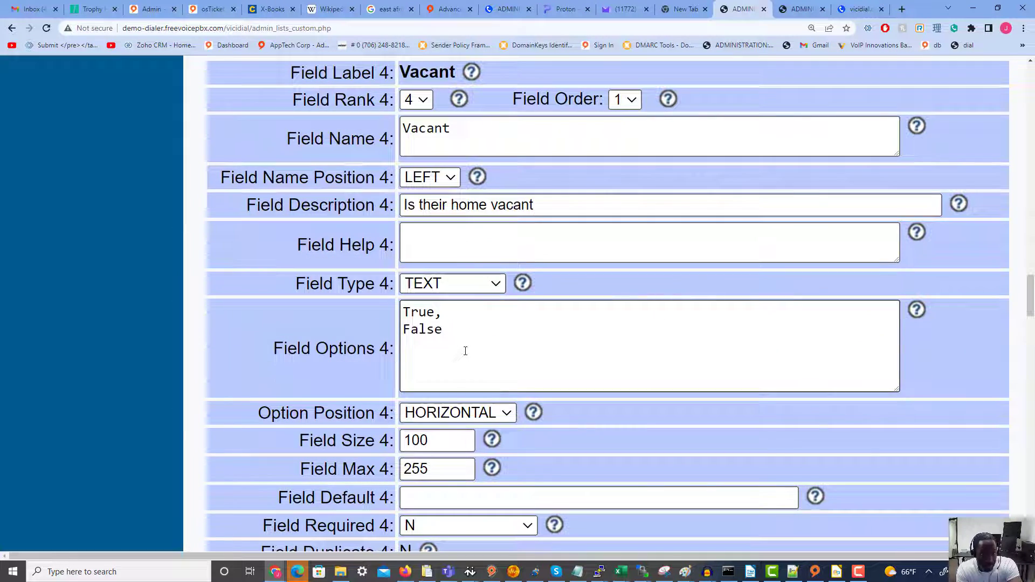
left_click(467, 352)
key("ctrl+a")
key("BackSpace")
scroll(372, 318, "down", 4)
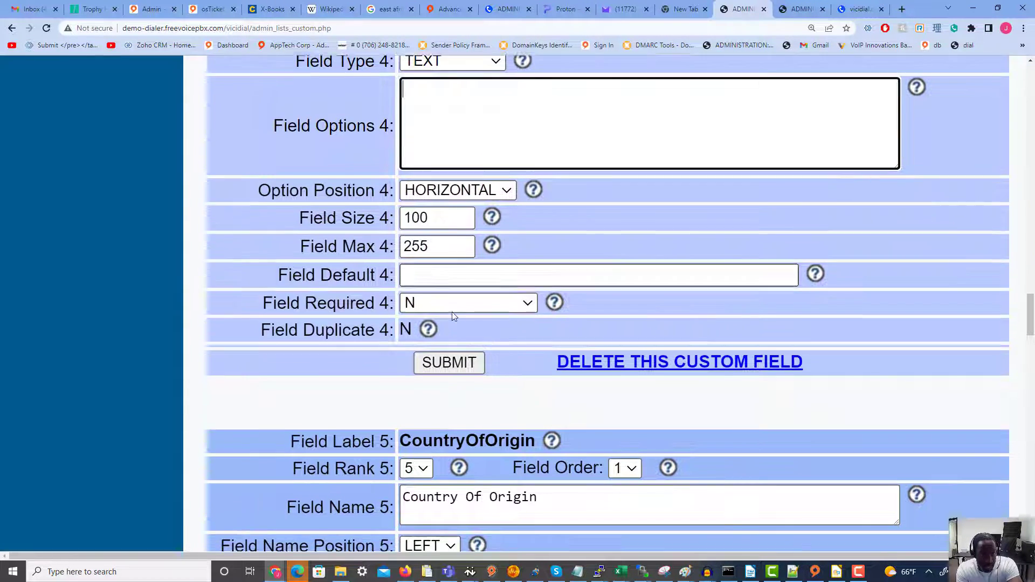
scroll(450, 323, "down", 1)
scroll(452, 308, "up", 2)
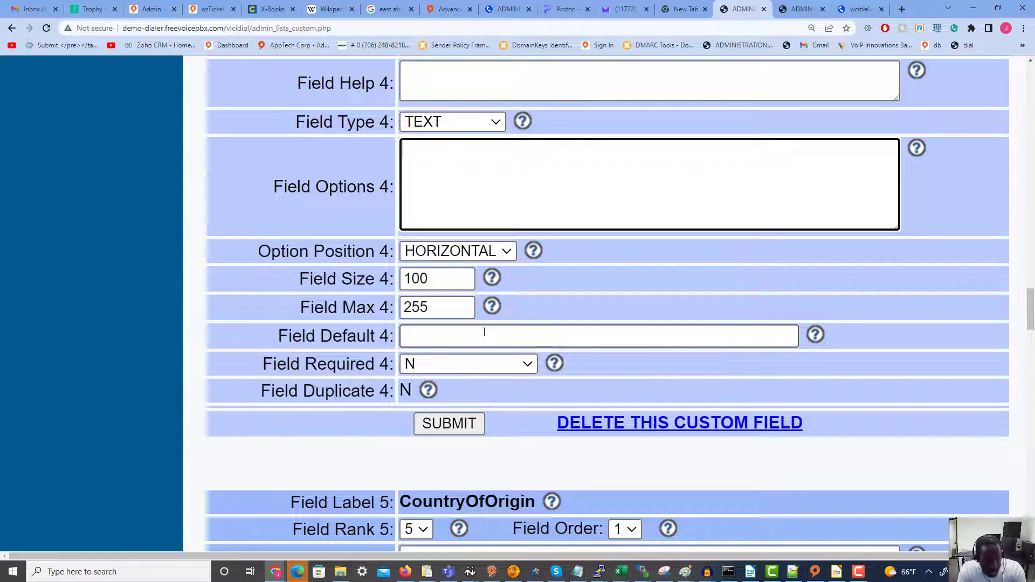
left_click(470, 427)
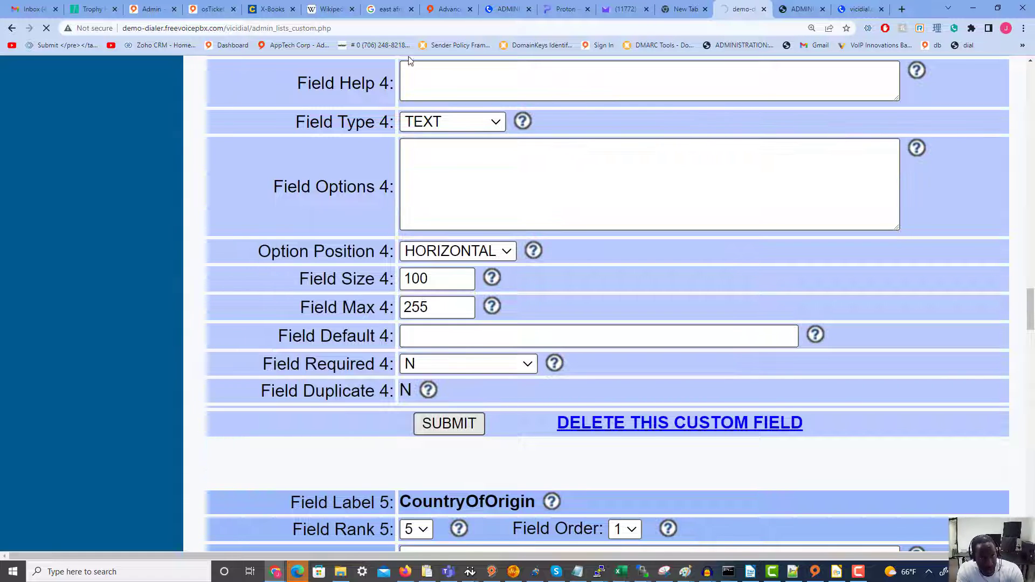
- Review the saved Deceased and Vacant custom field definitions, checking their field options
scroll(456, 199, "down", 5)
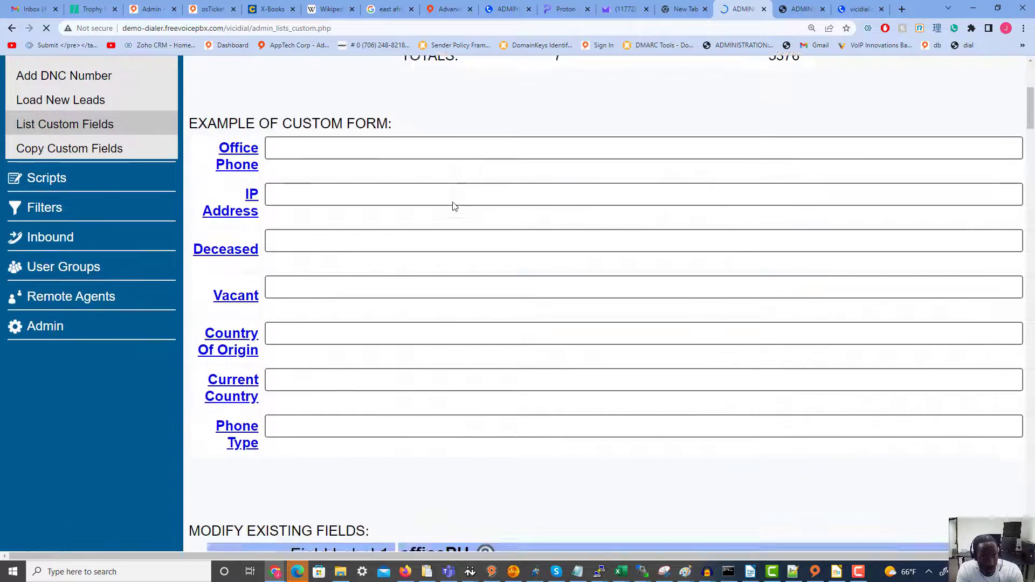
scroll(453, 206, "down", 20)
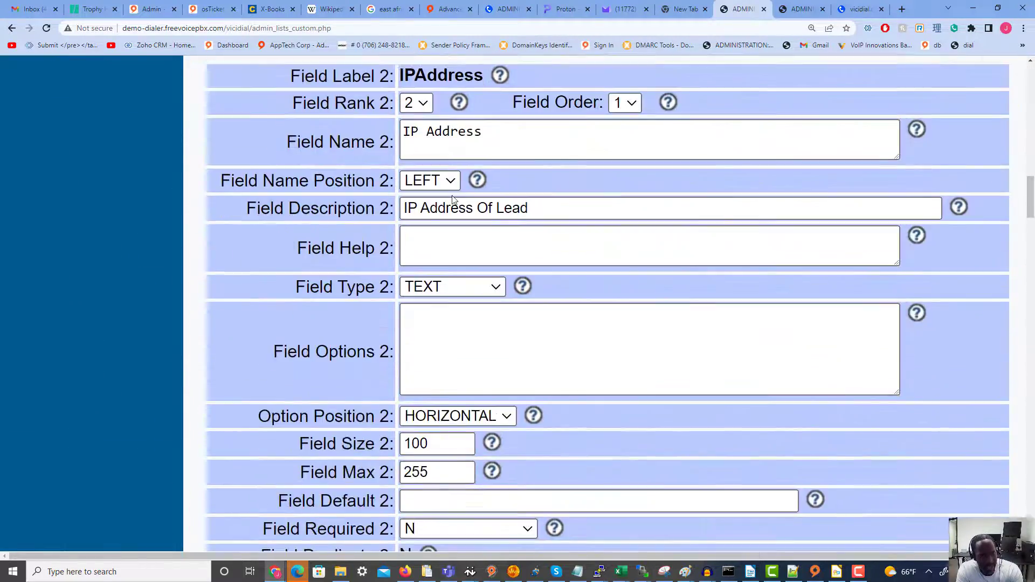
scroll(452, 199, "up", 1)
scroll(453, 196, "down", 15)
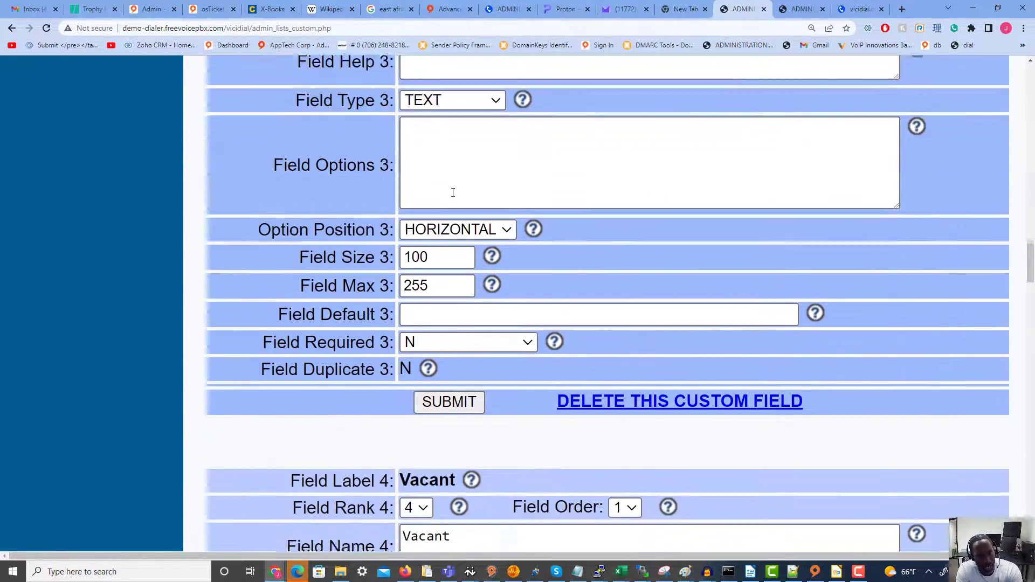
scroll(453, 192, "down", 5)
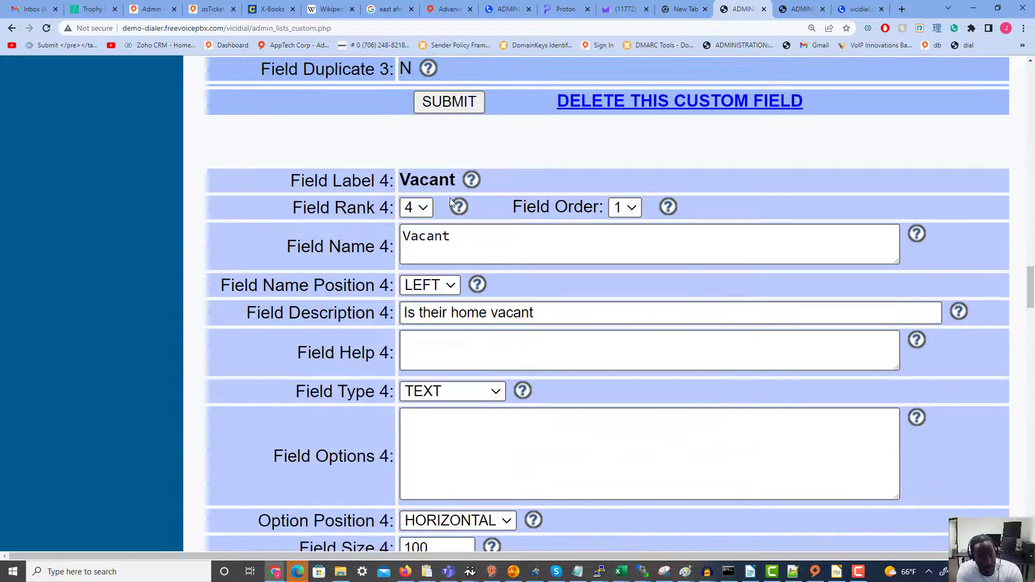
scroll(446, 280, "down", 5)
left_click(448, 152)
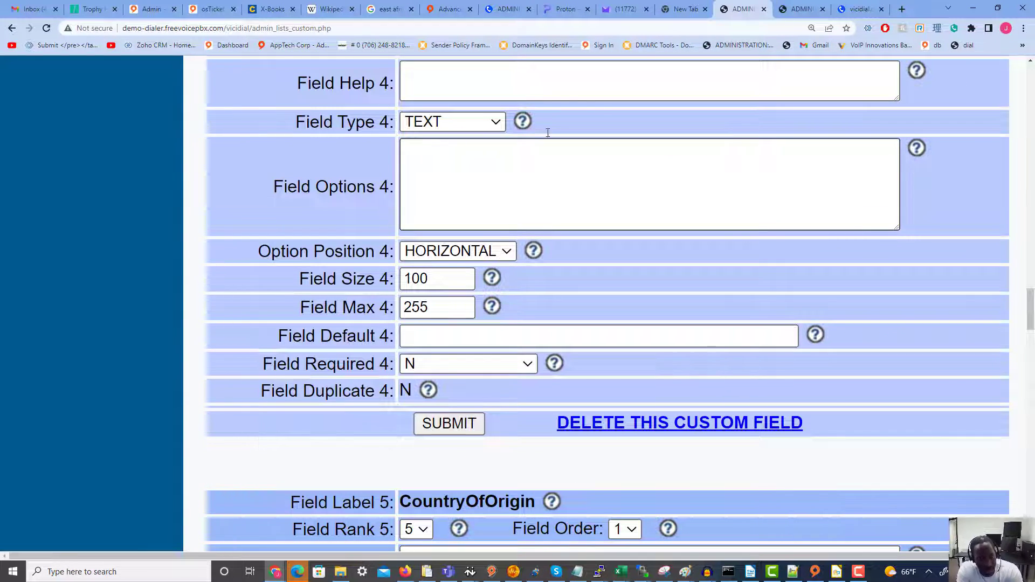
- Go past the remaining existing fields to the form for adding a new custom field and activate its Field Label box
scroll(548, 132, "down", 10)
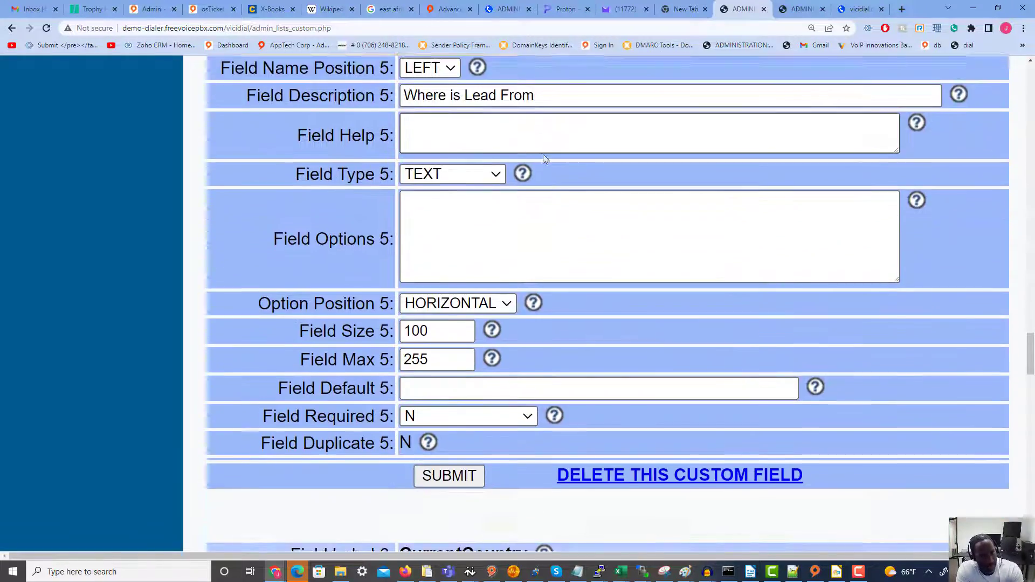
scroll(542, 159, "down", 14)
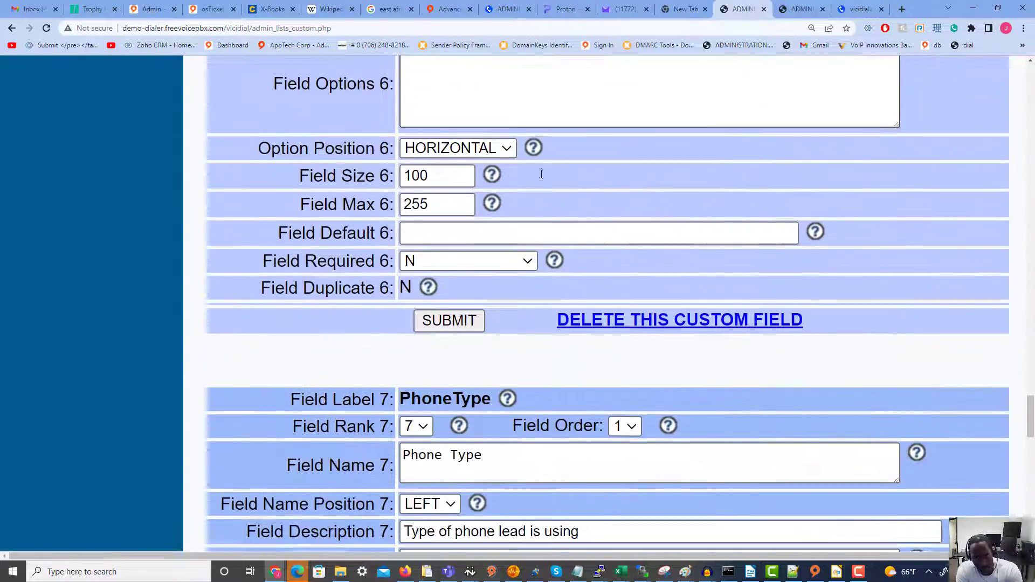
scroll(541, 174, "down", 12)
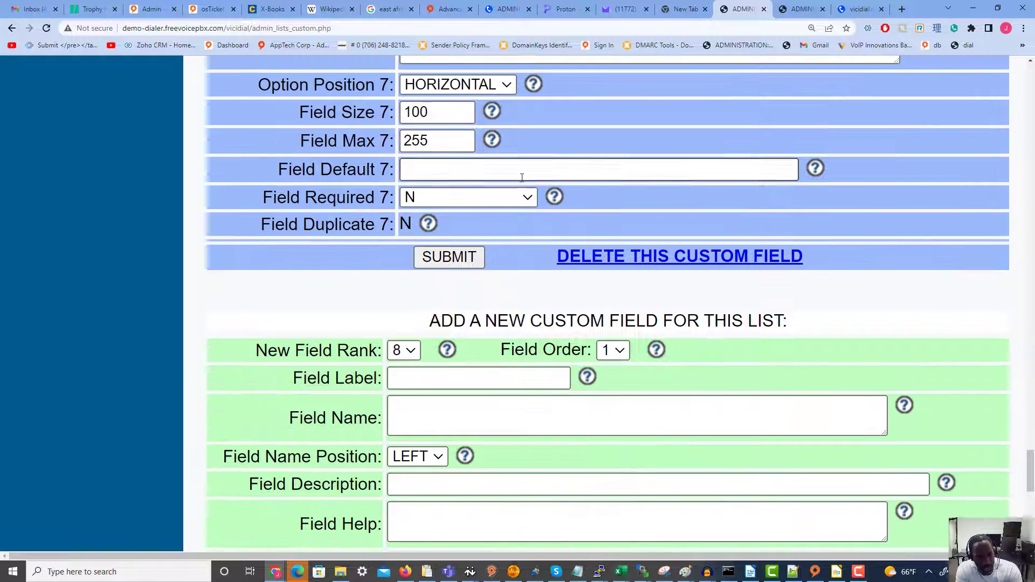
scroll(521, 178, "down", 3)
left_click(430, 215)
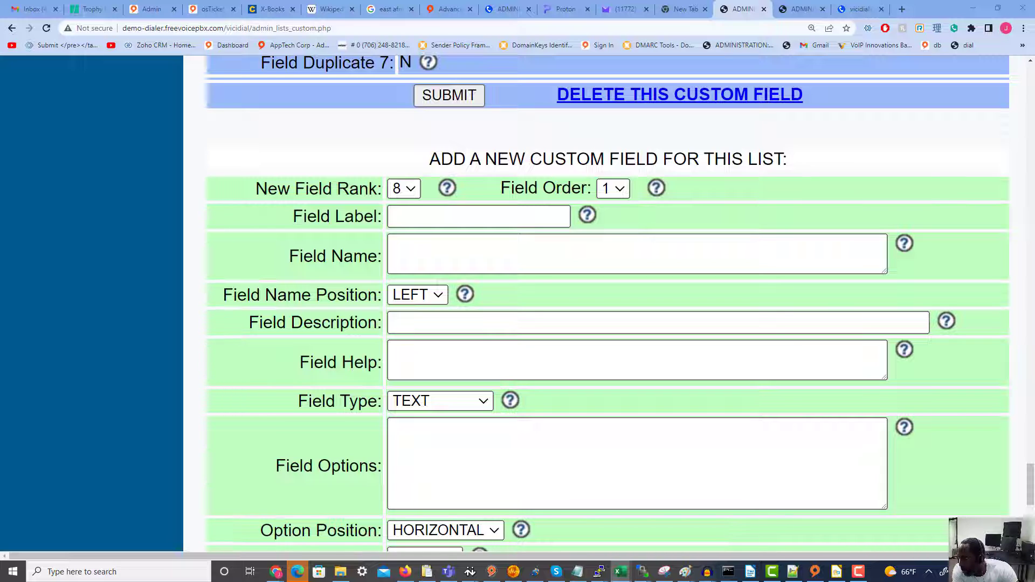
left_click(431, 214)
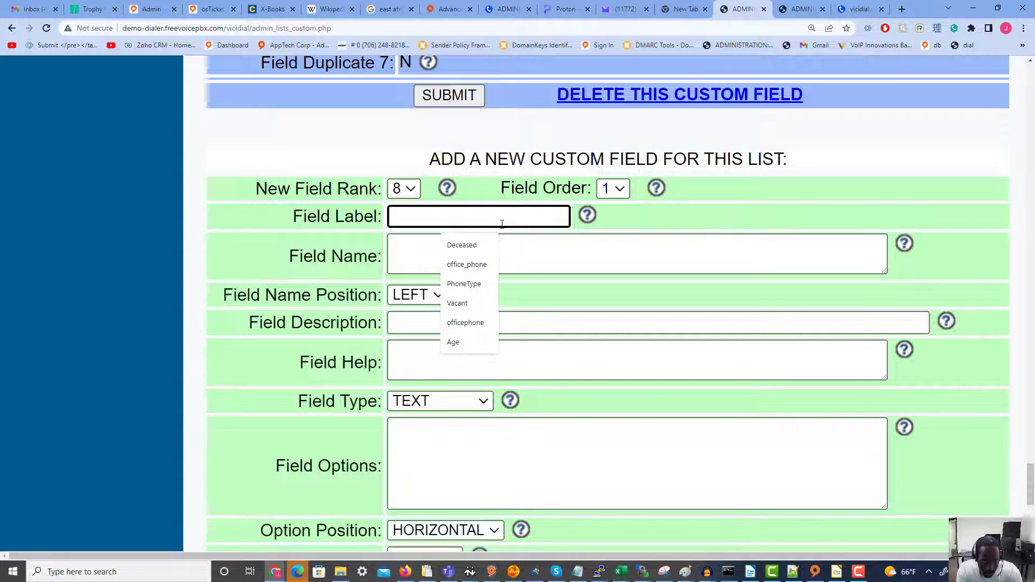
type("NextO")
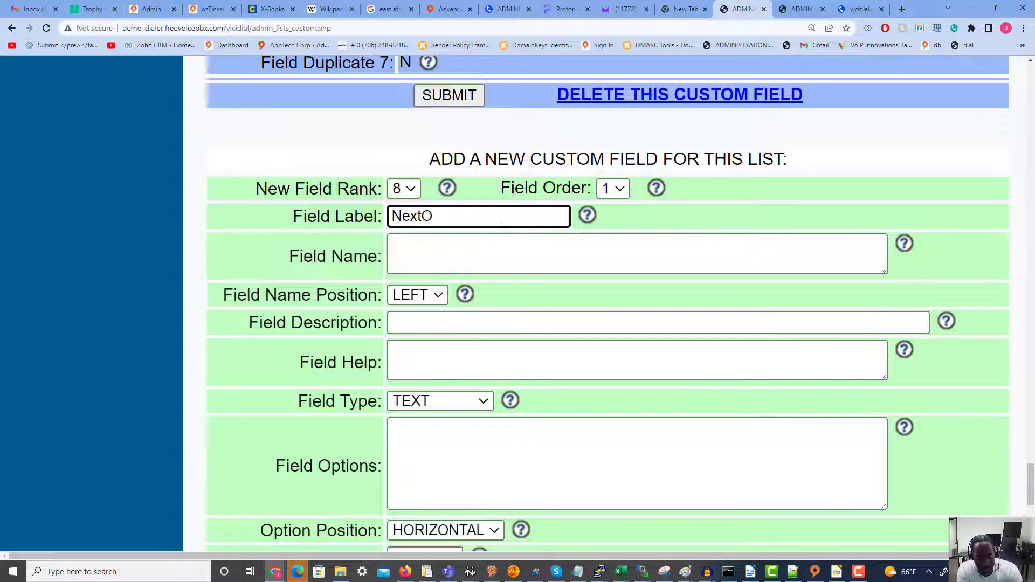
type("fKin")
key("BackSpace")
key("BackSpace")
key("BackSpace")
key("BackSpace")
key("BackSpace")
key("BackSpace")
key("BackSpace")
key("BackSpace")
key("BackSpace")
- Set the new custom field's label to nok and its name to Next Of Kin
type("nok")
key("Tab")
type("Next")
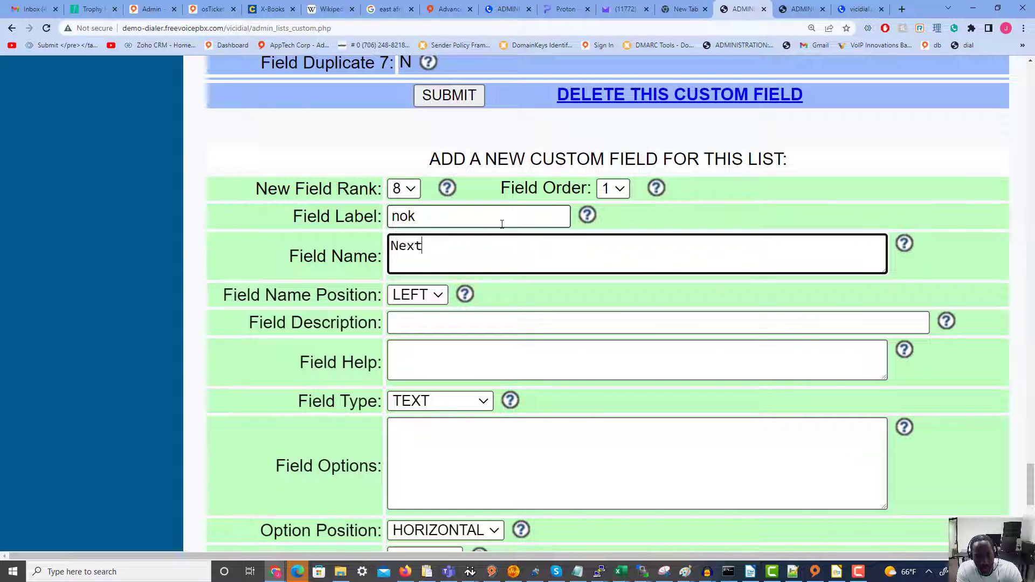
type(" Of Kin")
- Enter Lead's Next of Kin as the field description of the new custom field
left_click(461, 322)
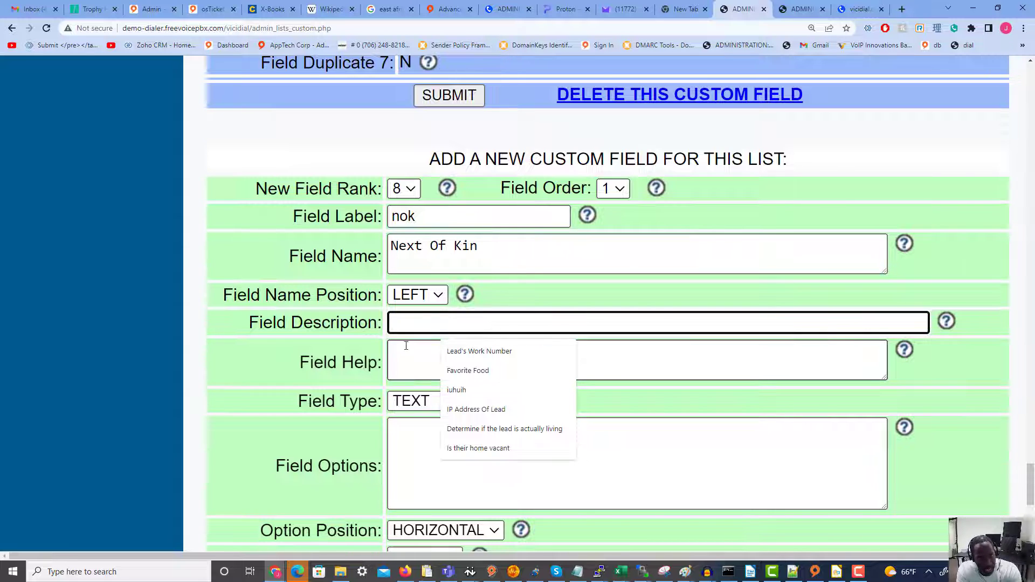
type("Lead's ")
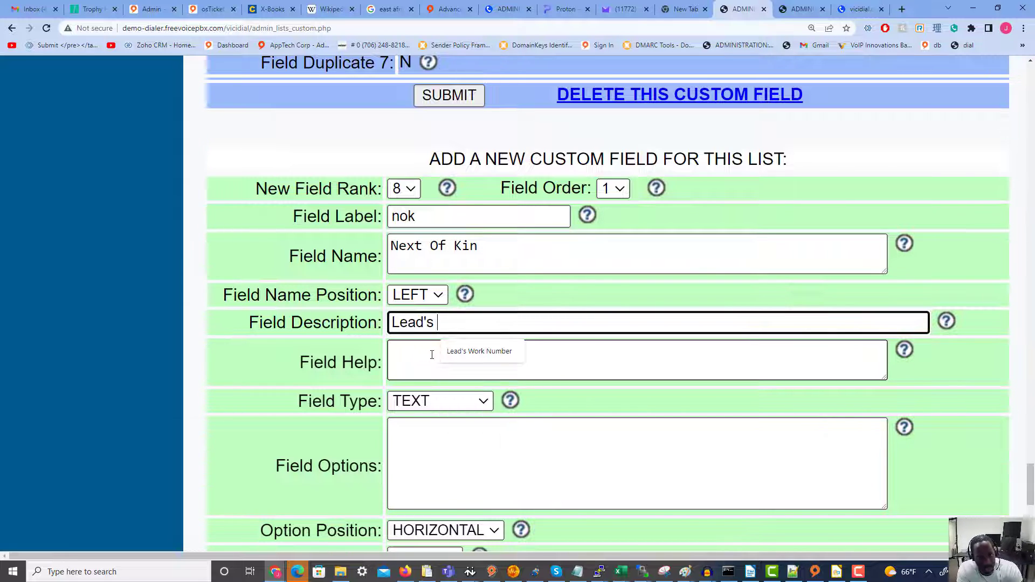
type("Next of Kin")
key("BackSpace")
type("in")
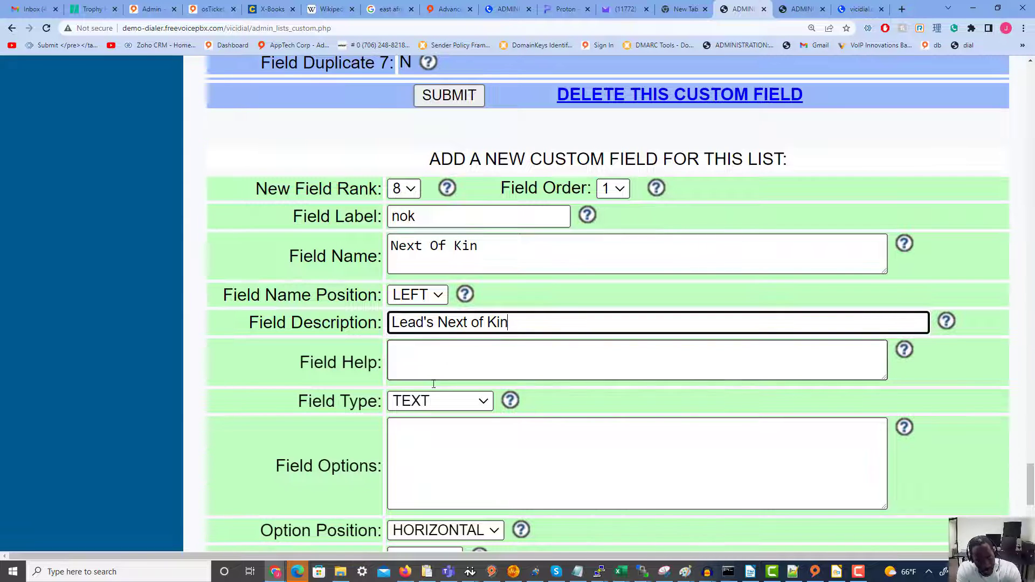
- Set the new field's size to 100 and its maximum to 255, and submit the new custom field
scroll(426, 372, "down", 1)
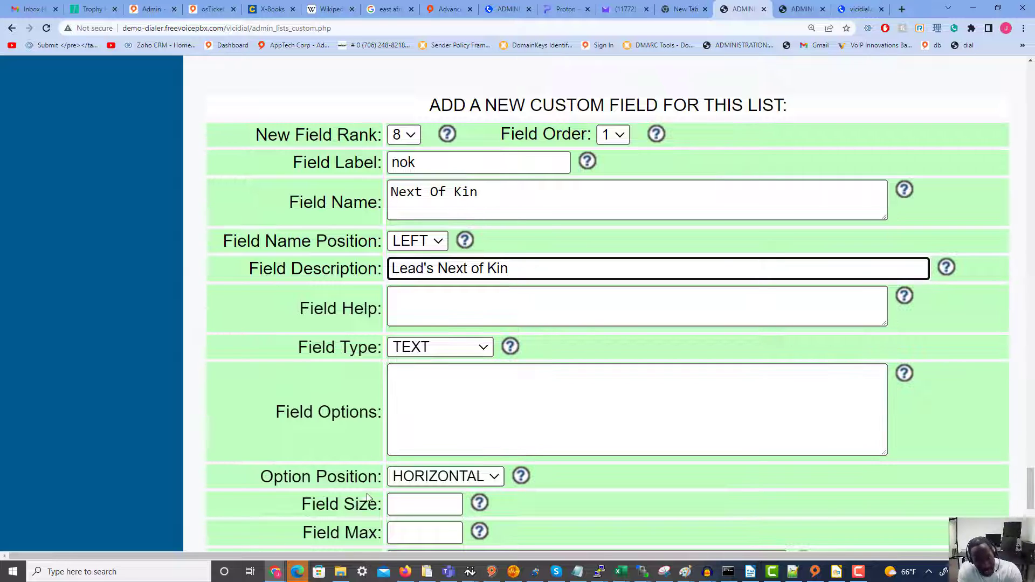
left_click(402, 505)
type("100")
key("Tab")
type("255")
scroll(431, 468, "down", 3)
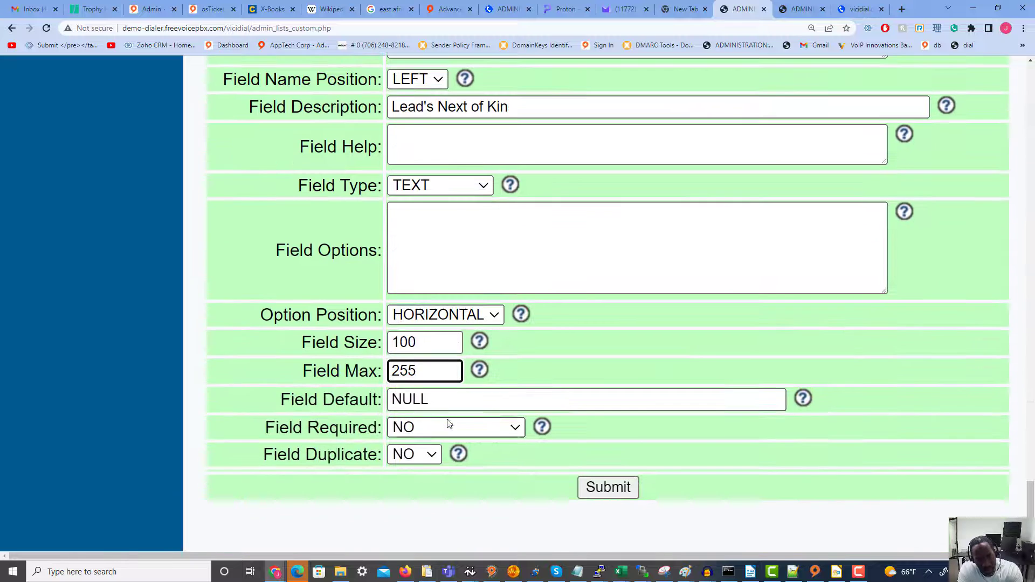
left_click(618, 496)
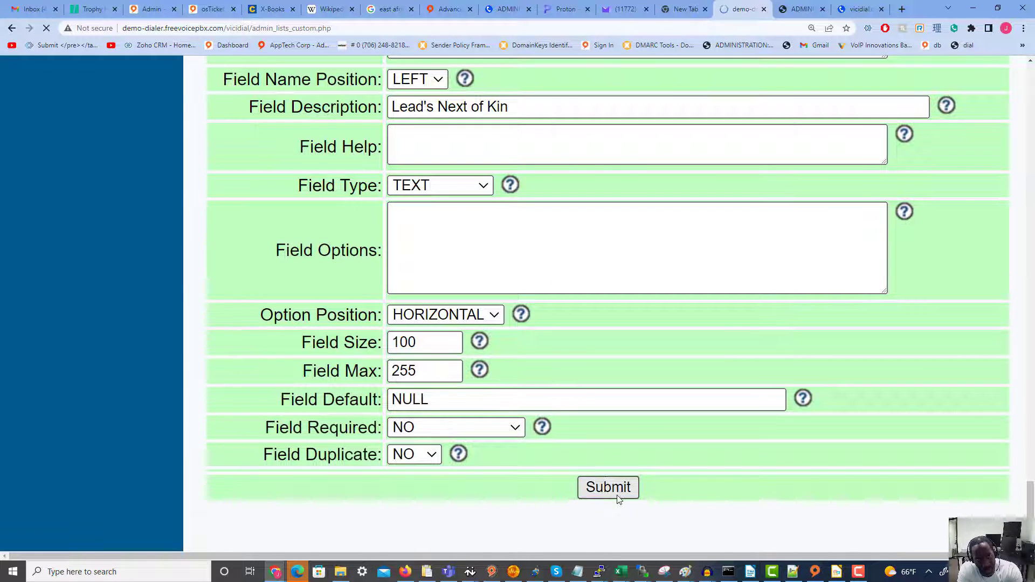
- Go to the page for loading new leads and choose mock_data_(3).csv from Downloads as the lead file
scroll(571, 416, "down", 1)
scroll(572, 415, "down", 8)
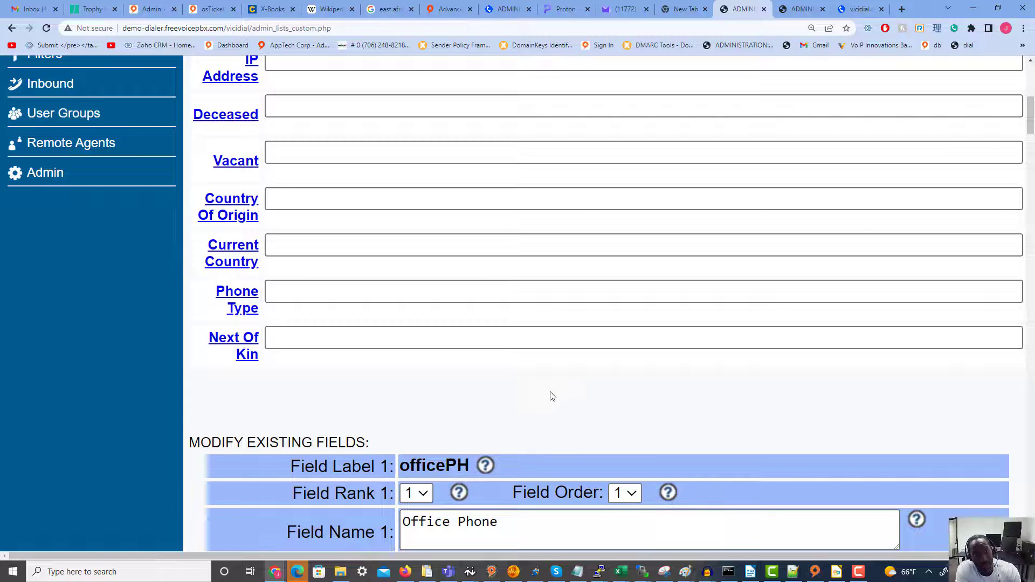
scroll(552, 410, "up", 5)
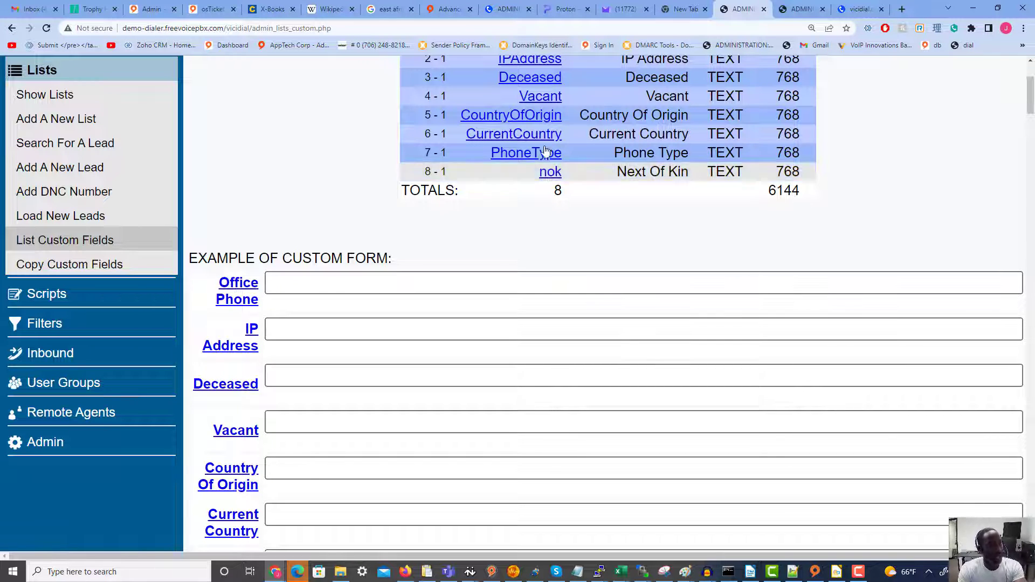
left_click(97, 223)
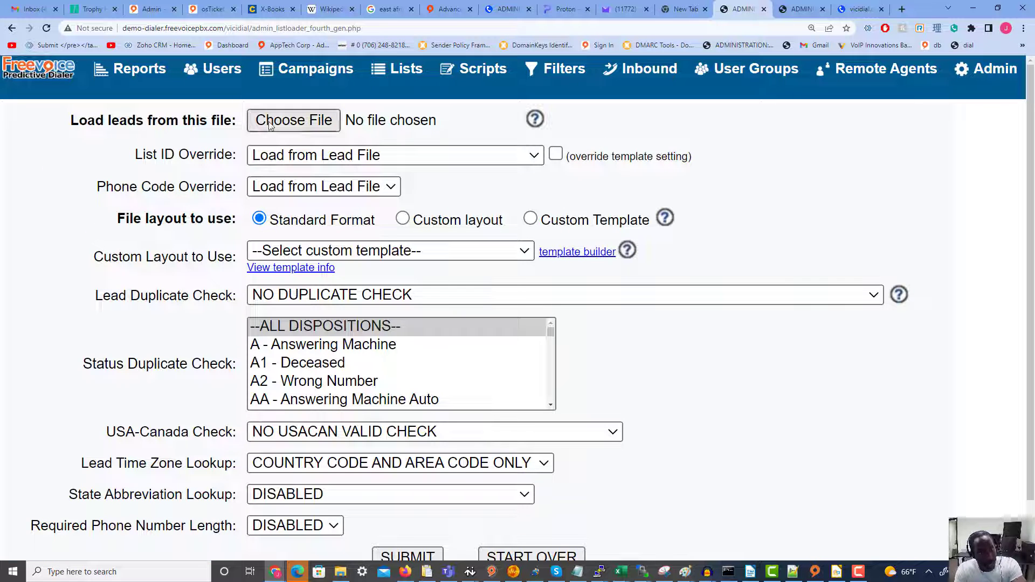
left_click(277, 122)
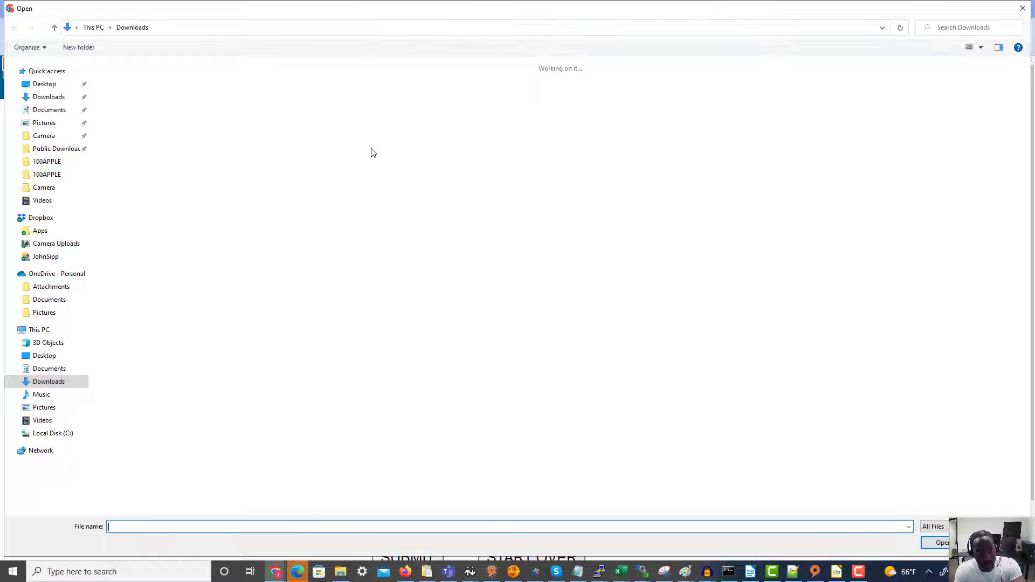
left_click(474, 279)
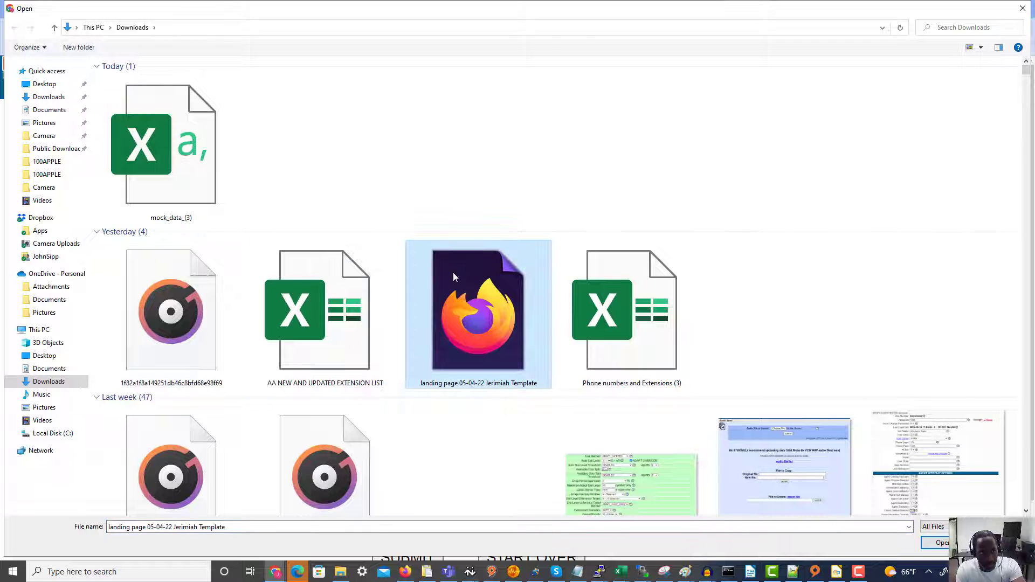
double_click(139, 162)
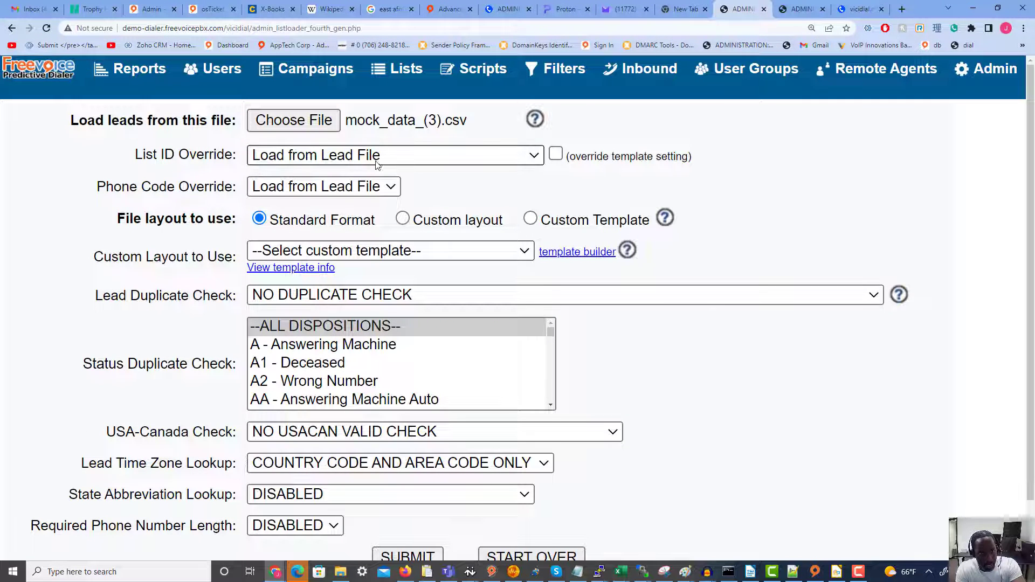
- Set the List ID Override for the lead file to 123456 - TestList2
left_click(380, 157)
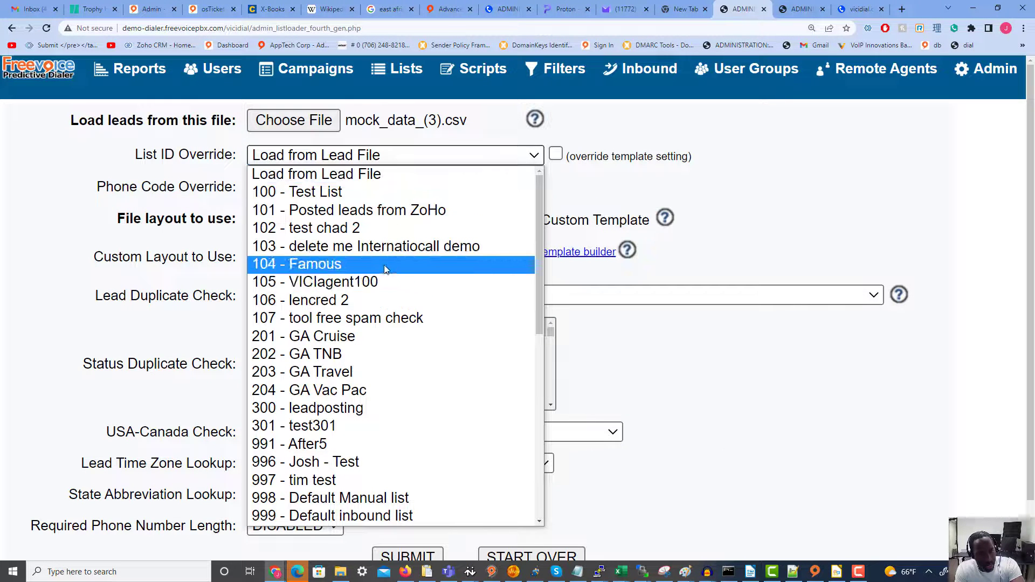
scroll(384, 267, "down", 4)
scroll(386, 269, "down", 4)
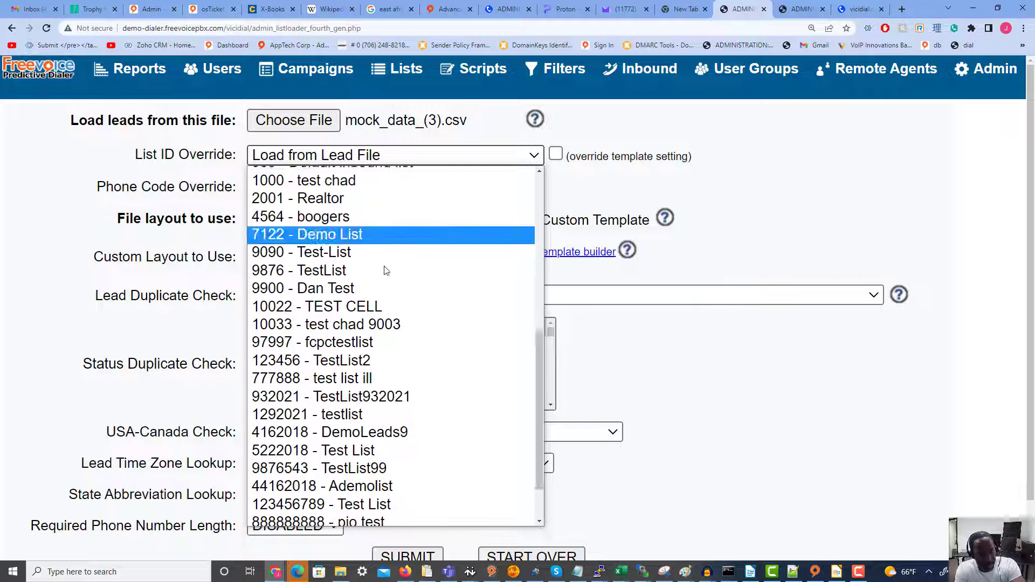
left_click(363, 302)
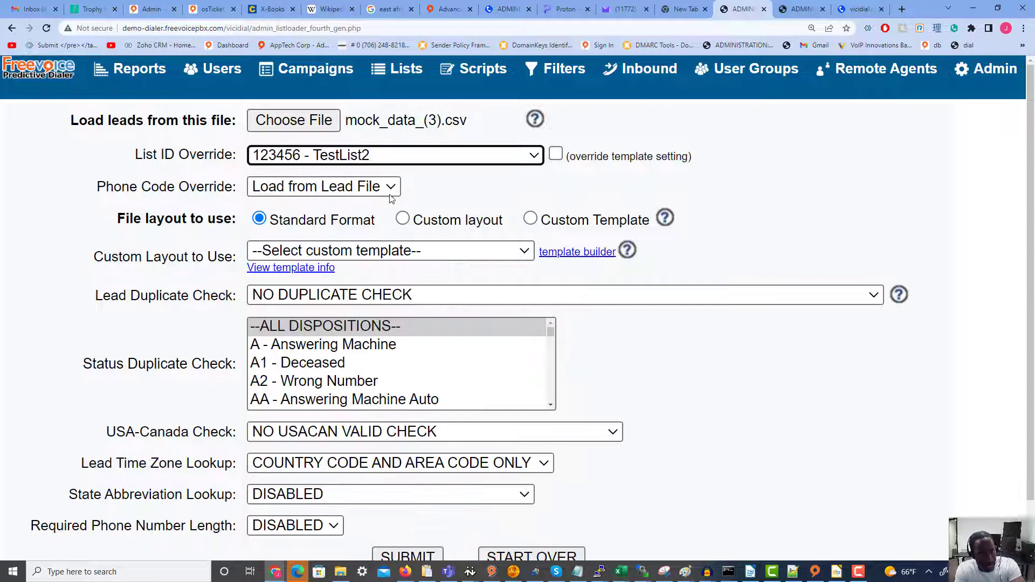
- Choose Custom layout as the file layout and submit the lead file for processing
left_click(402, 218)
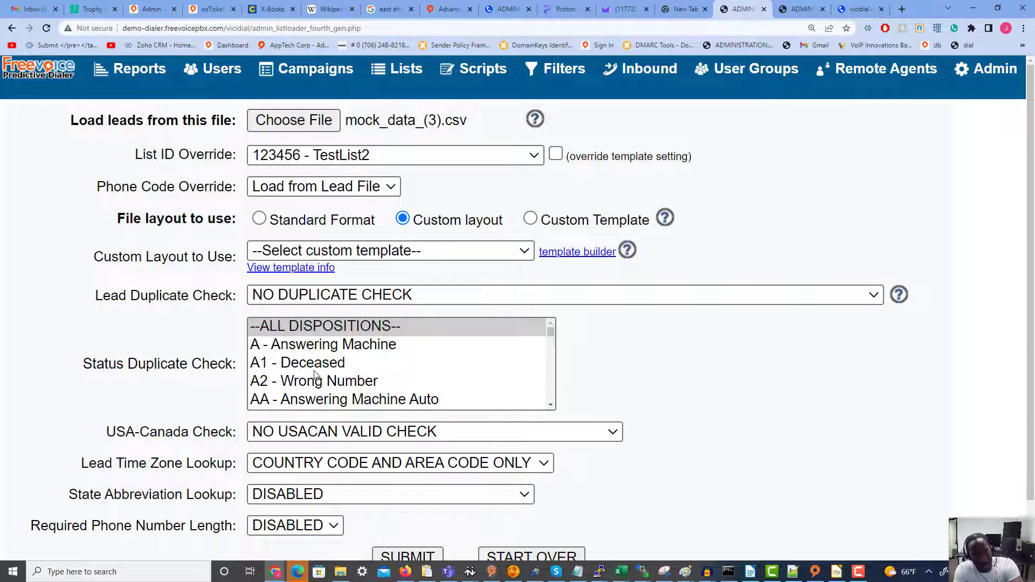
scroll(350, 380, "down", 3)
scroll(723, 367, "down", 2)
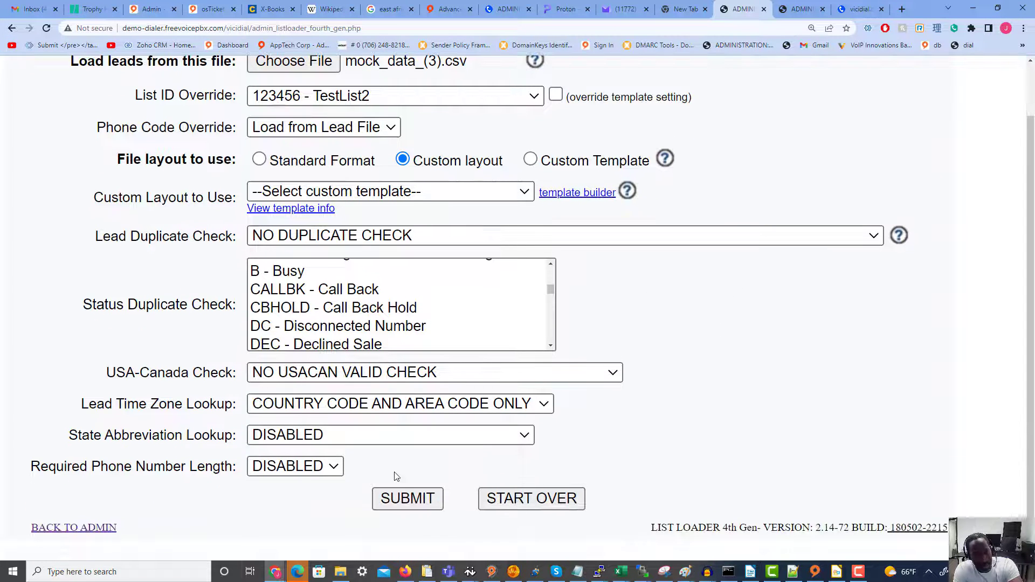
left_click(408, 500)
- Map the NOK field to the "NOK" file column and PHONETYPE to "Phone Type"
scroll(433, 423, "down", 10)
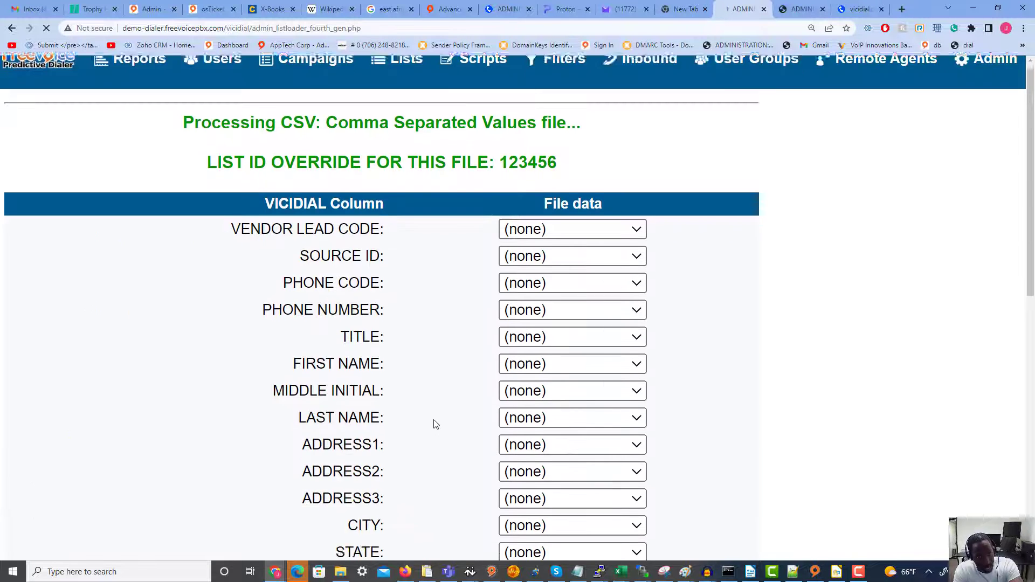
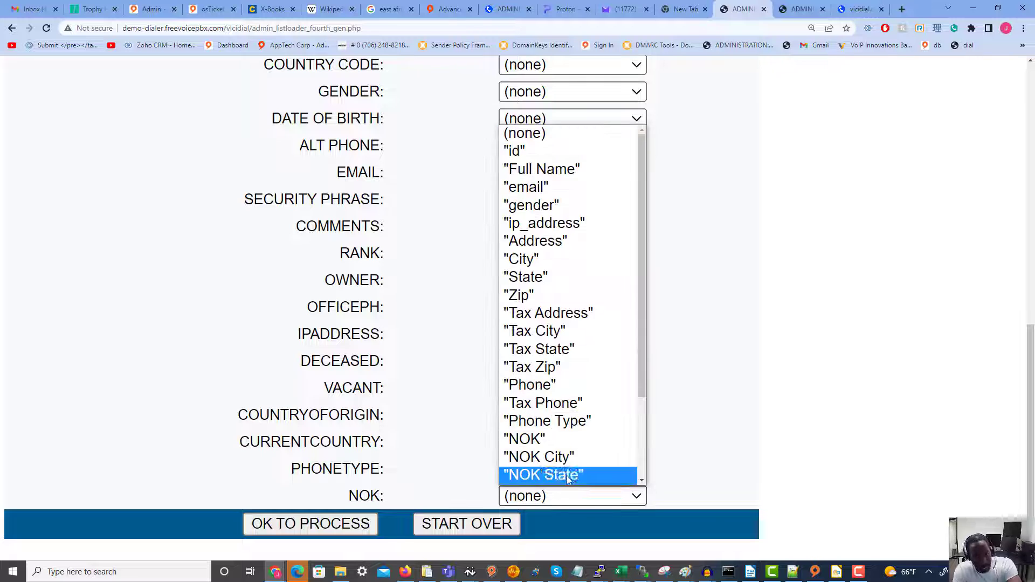
left_click(558, 438)
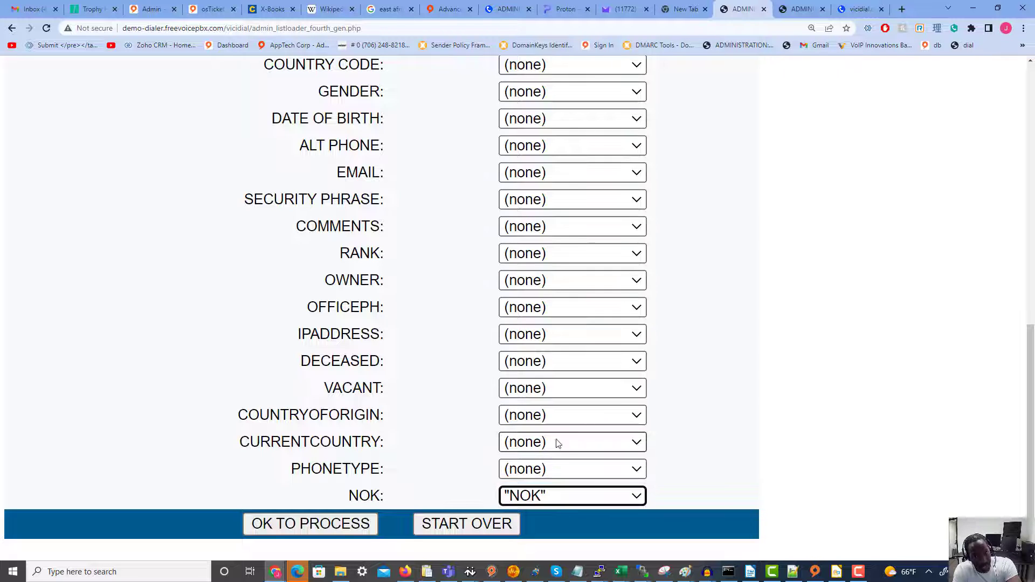
left_click(542, 469)
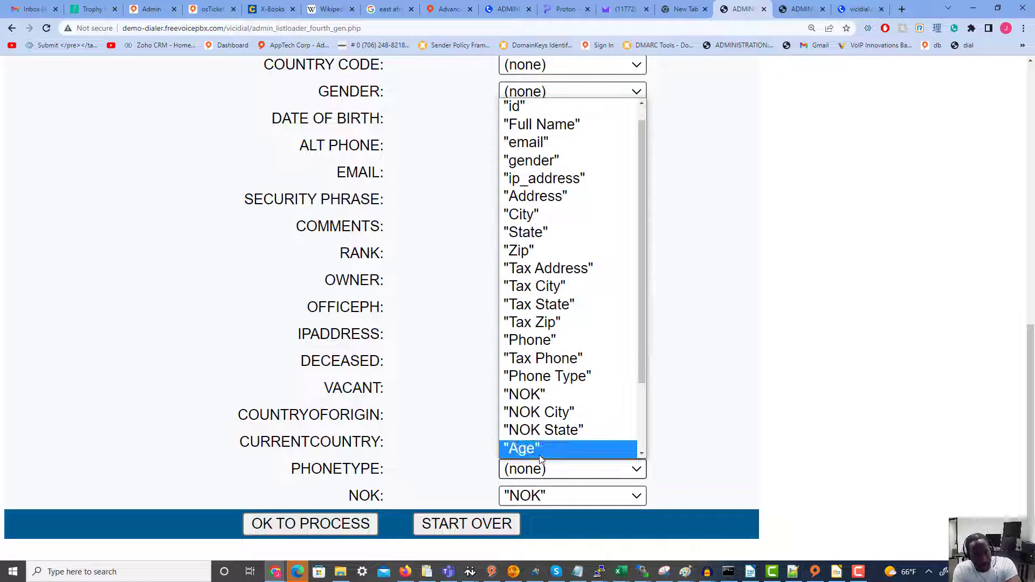
scroll(551, 356, "down", 2)
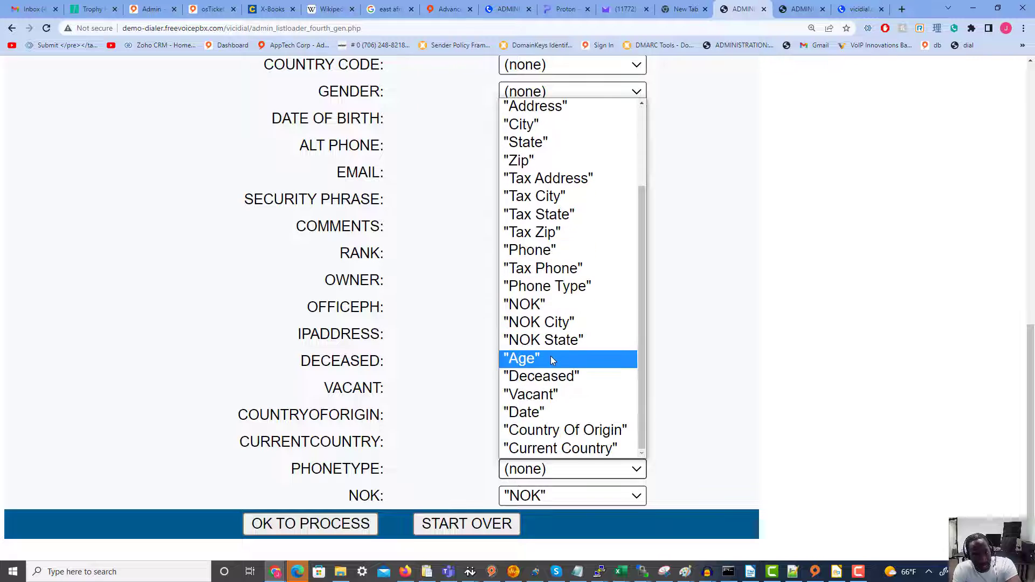
left_click(577, 285)
- Map CURRENTCOUNTRY to the "Current Country" file column and COUNTRYOFORIGIN to "Country Of Origin"
left_click(542, 442)
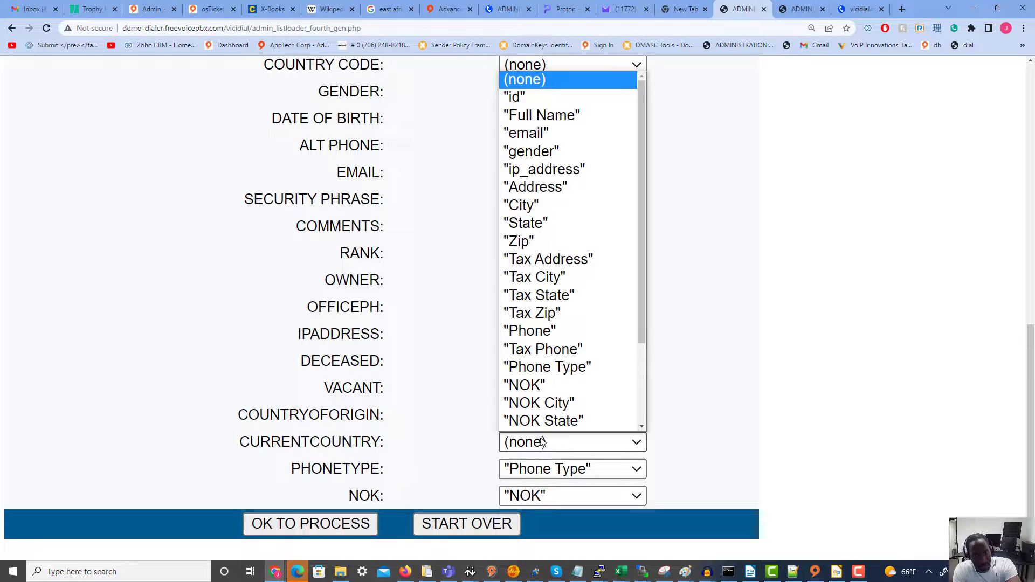
scroll(544, 404, "down", 1)
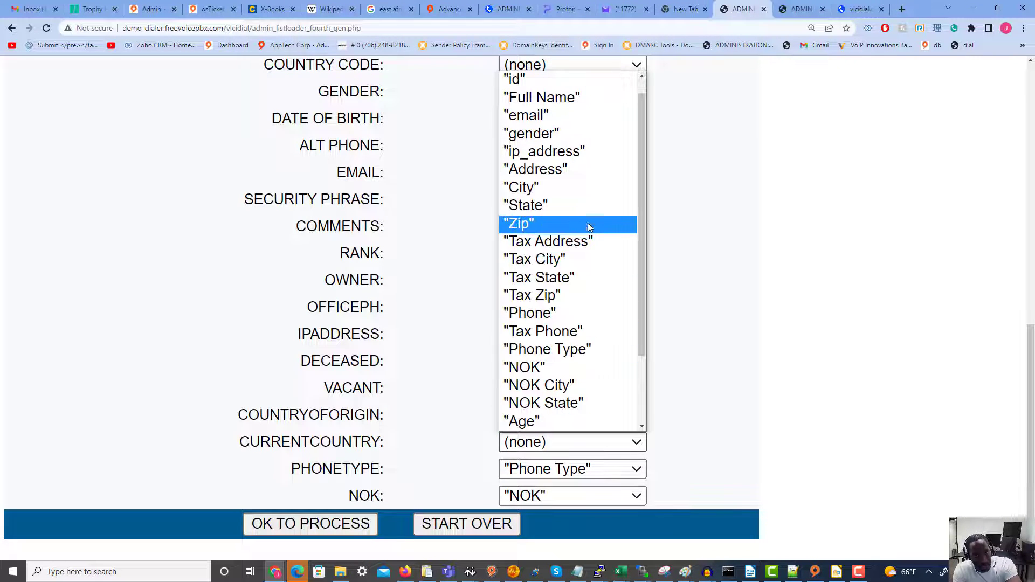
scroll(555, 212, "down", 3)
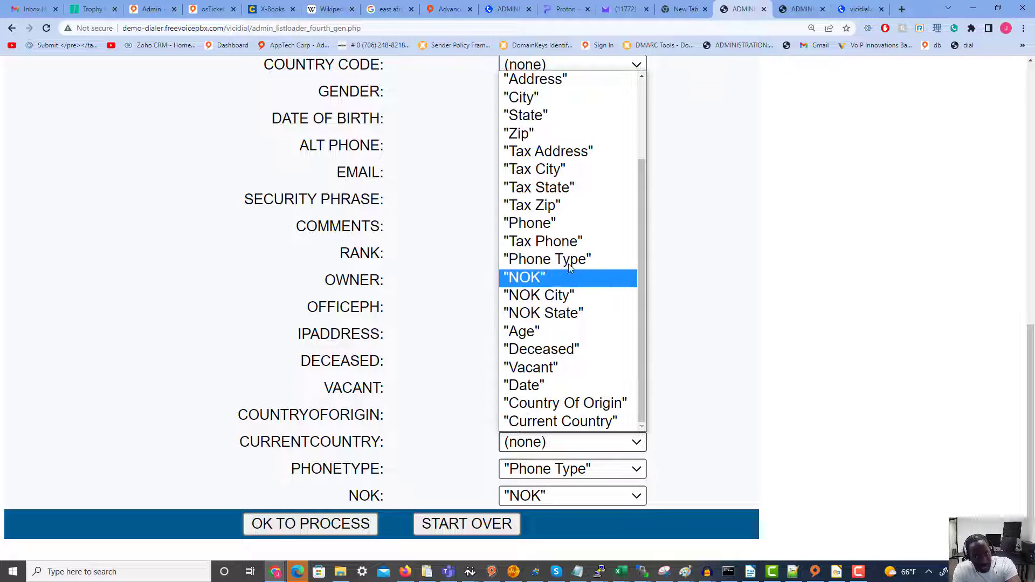
scroll(549, 283, "up", 3)
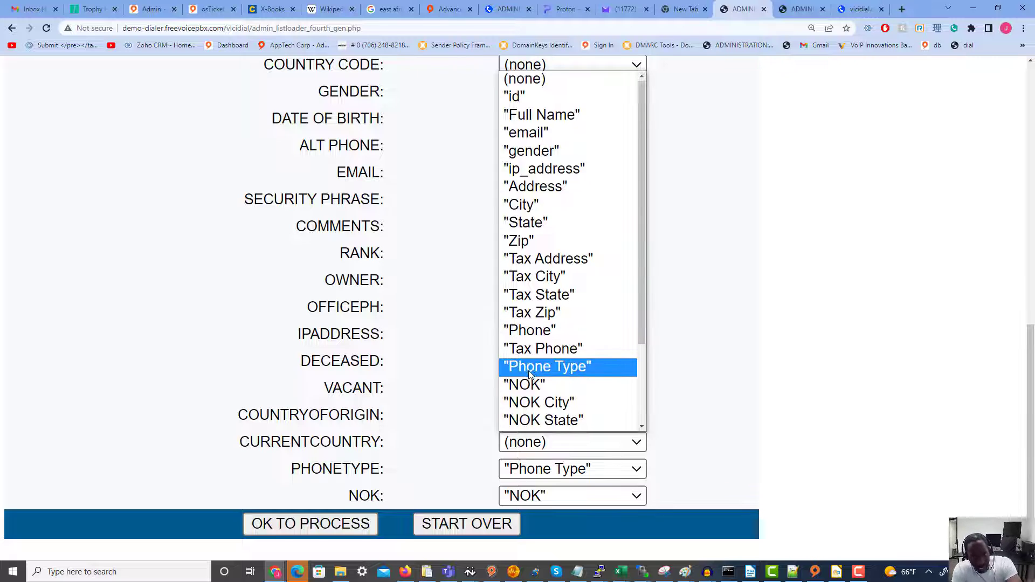
scroll(554, 378, "down", 2)
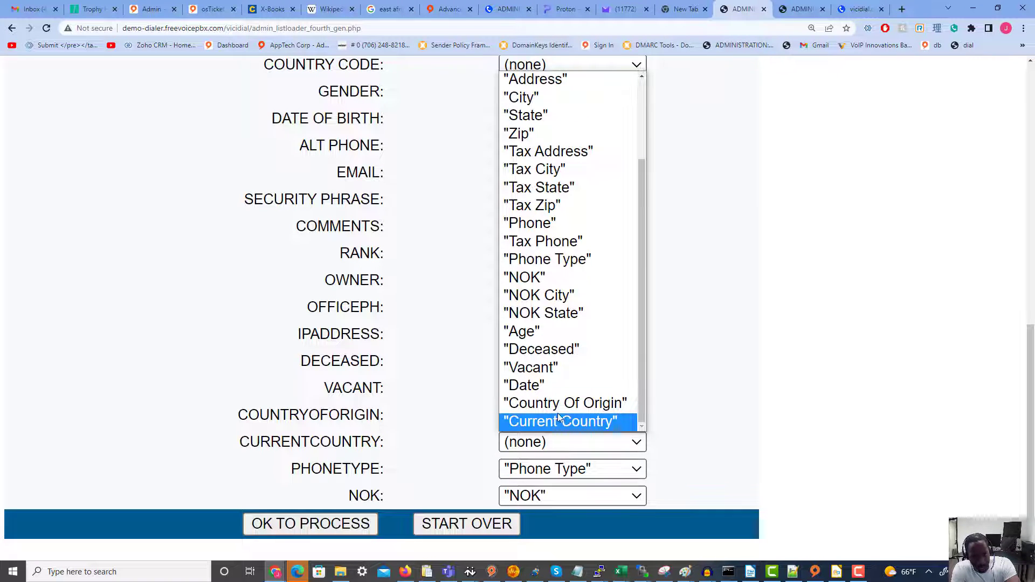
left_click(559, 421)
left_click(531, 420)
scroll(552, 380, "down", 3)
left_click(550, 374)
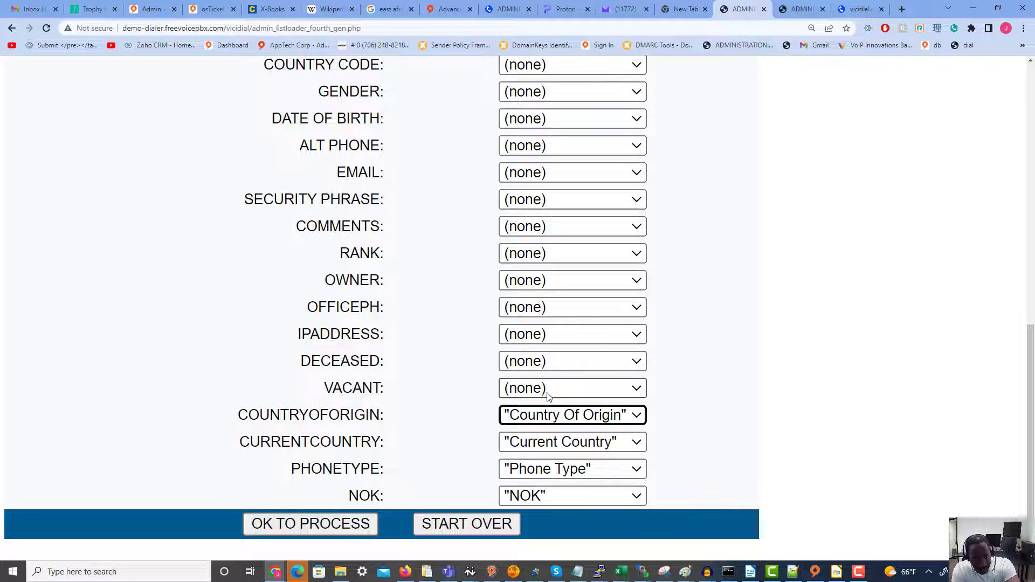
- Map the VACANT field to the "Vacant" file column and DECEASED to "Deceased"
left_click(549, 392)
scroll(538, 331, "down", 2)
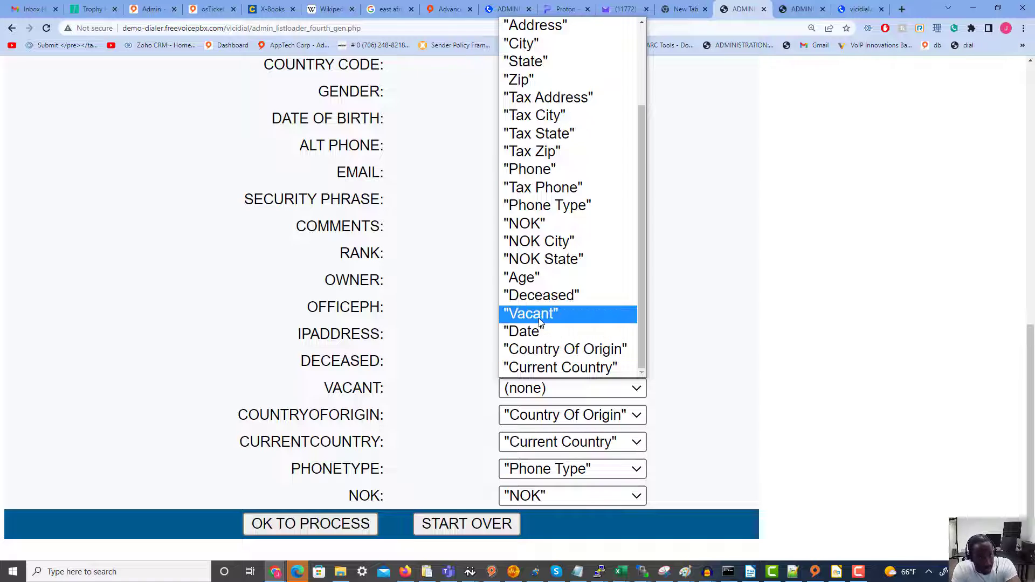
left_click(539, 315)
left_click(539, 360)
scroll(539, 323, "down", 3)
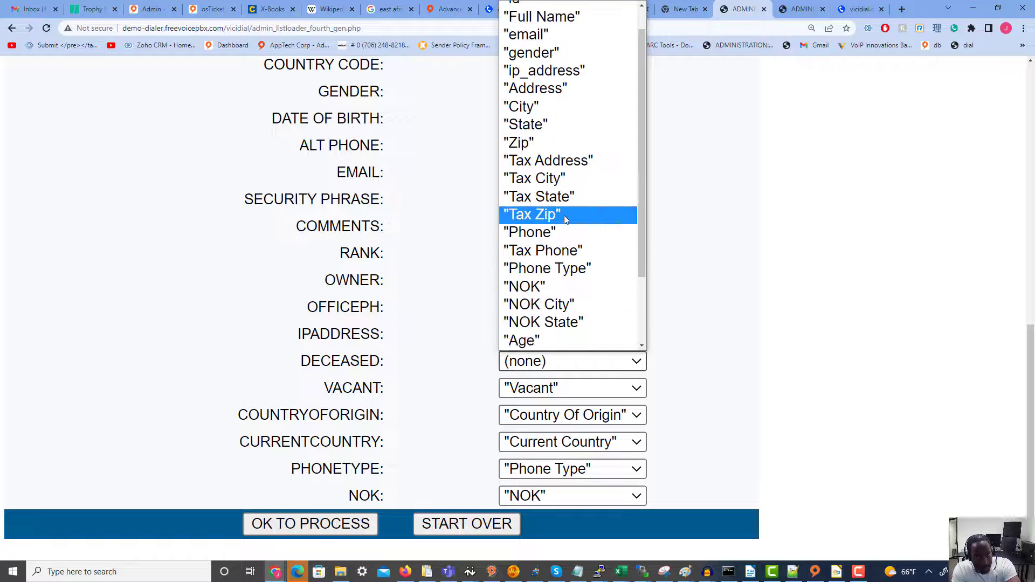
left_click(537, 276)
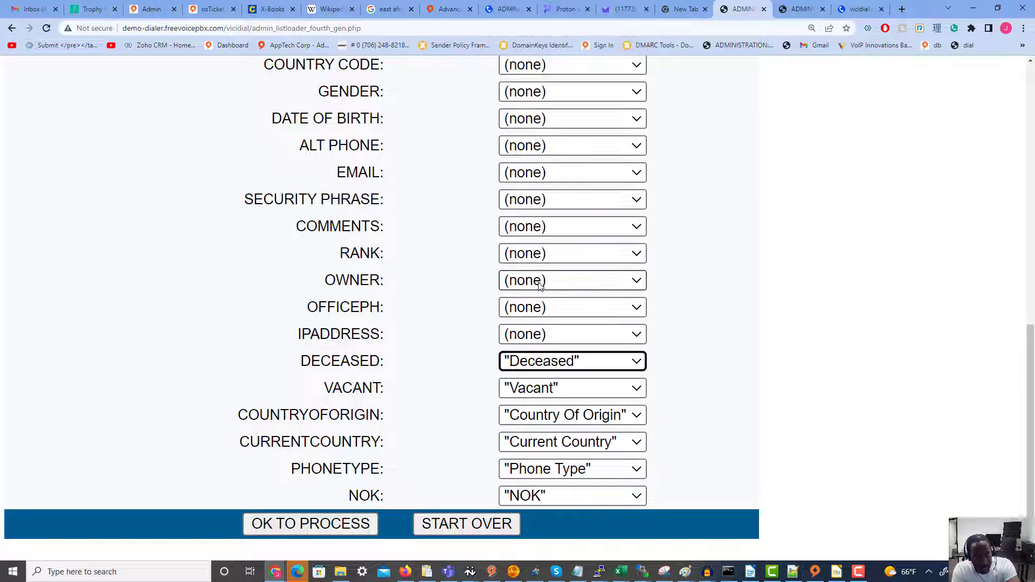
- Map the IPADDRESS field to the "ip_address" column of the lead file
left_click(527, 336)
scroll(576, 203, "down", 3)
scroll(575, 203, "up", 3)
left_click(576, 99)
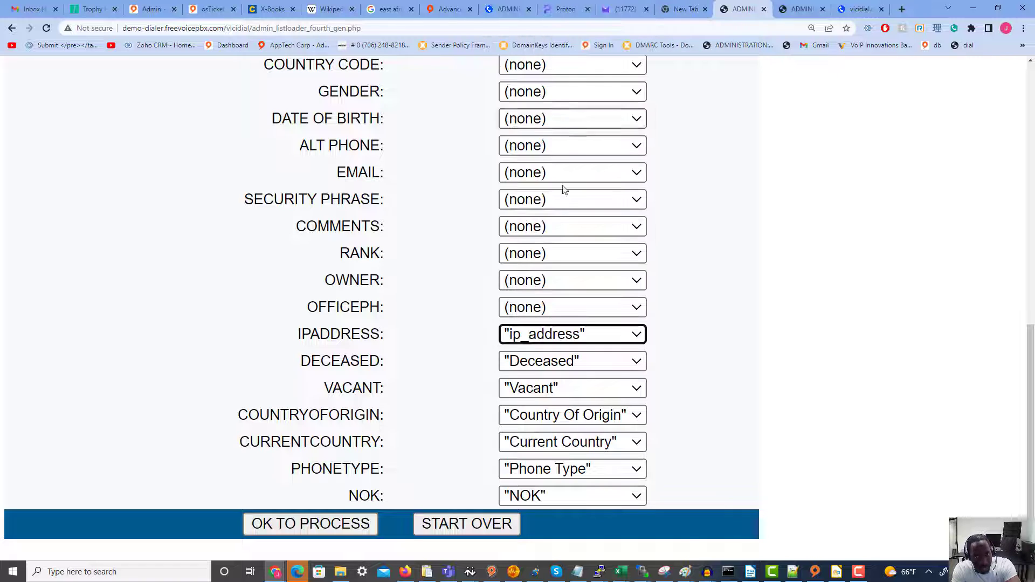
- Map the OFFICEPH field to the "Tax Phone" column of the lead file
left_click(532, 308)
scroll(575, 157, "down", 4)
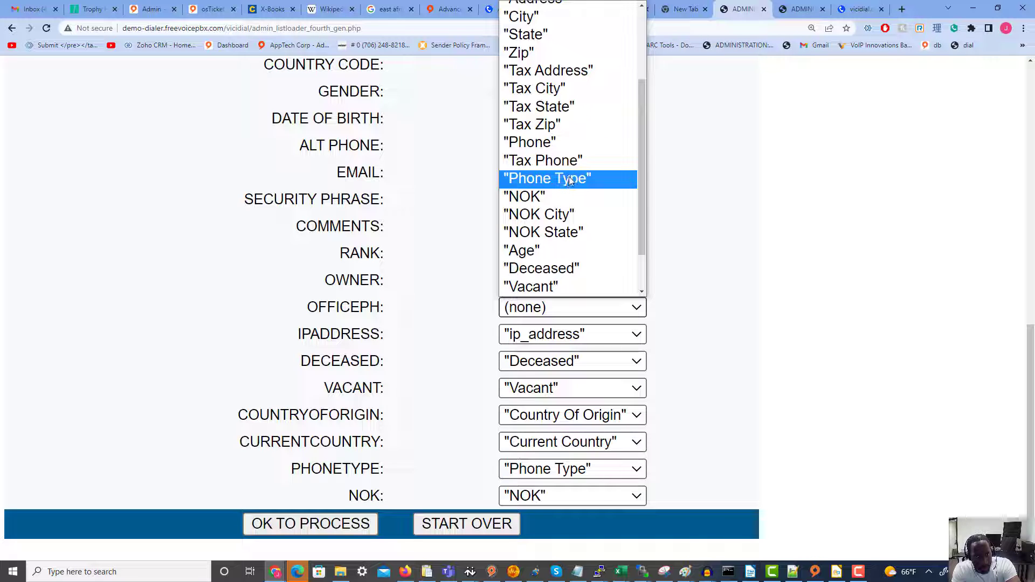
scroll(570, 226, "down", 1)
scroll(563, 240, "up", 3)
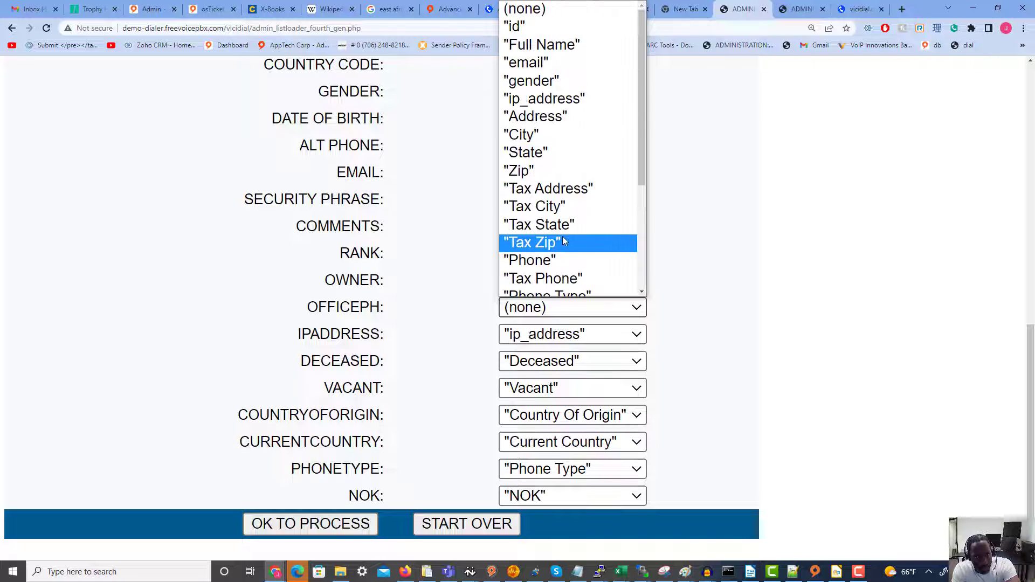
left_click(543, 278)
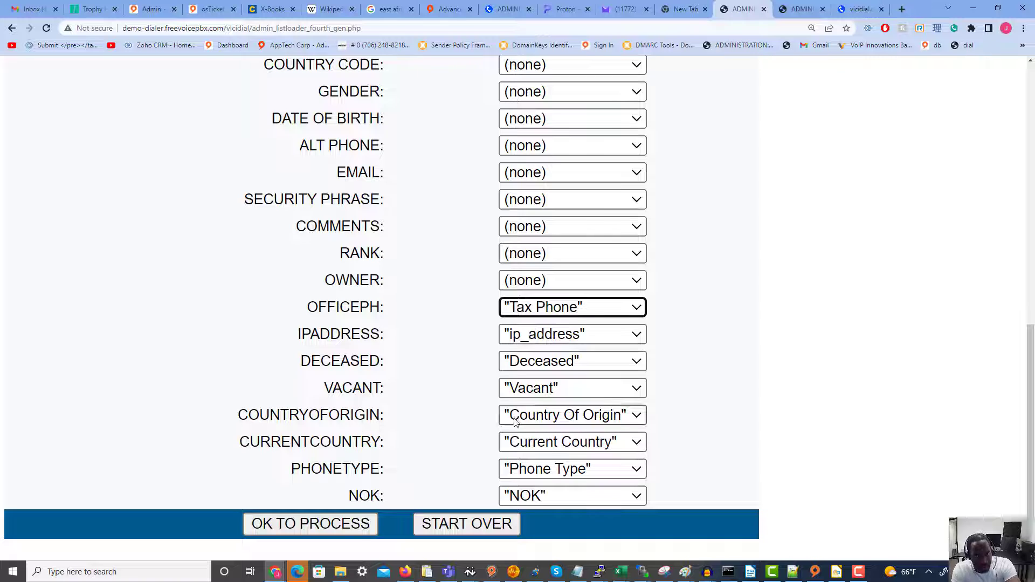
- Map the FIRST NAME field to the "Full Name" file column, leaving LAST NAME unmapped
scroll(484, 430, "up", 1)
scroll(484, 430, "up", 4)
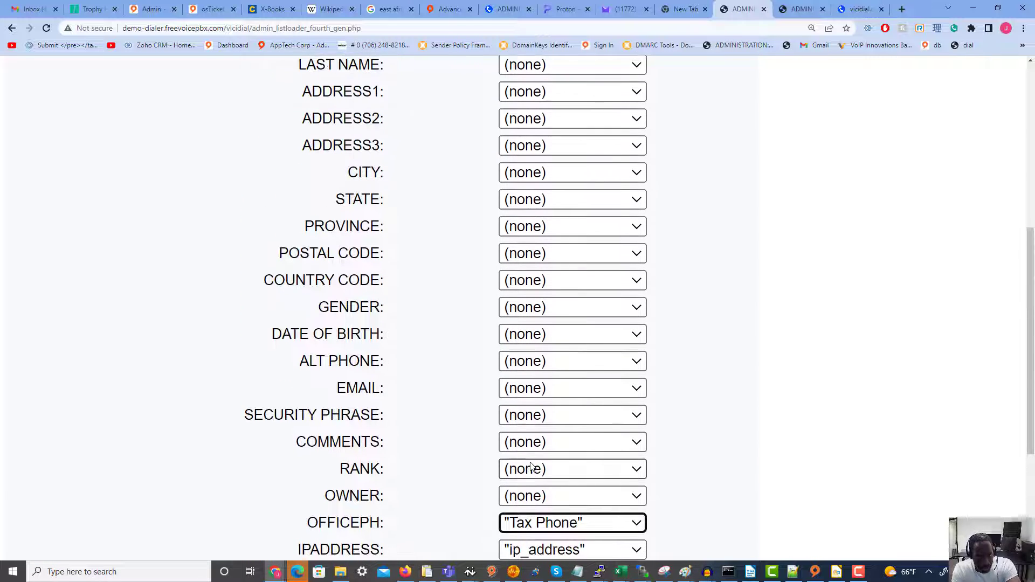
scroll(561, 467, "down", 3)
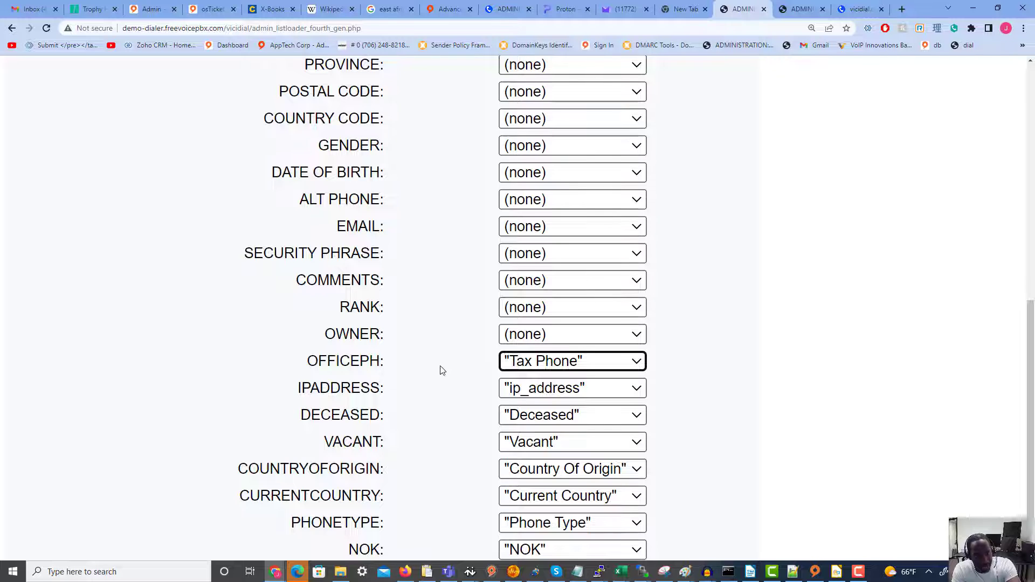
scroll(456, 358, "up", 7)
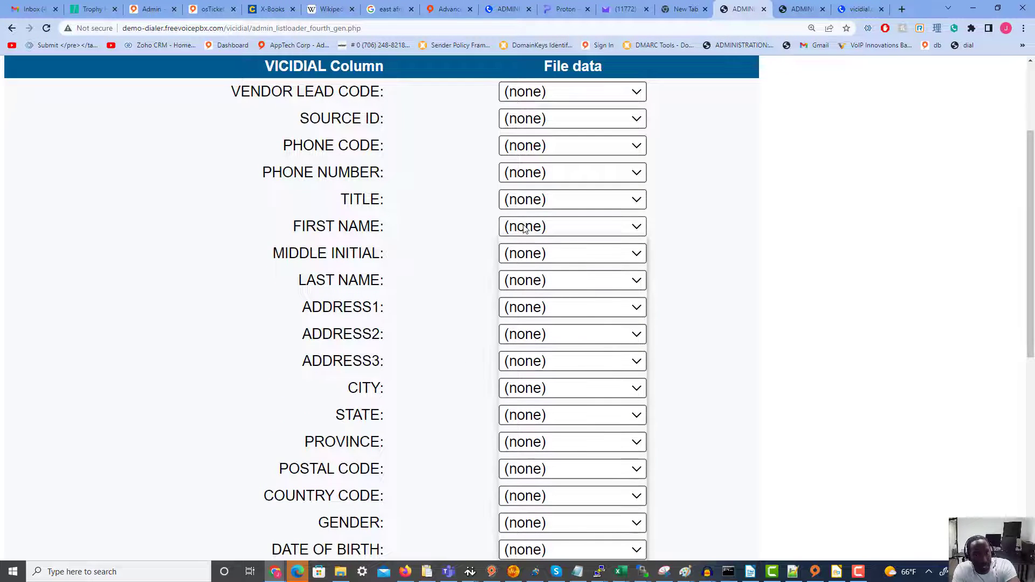
left_click(524, 228)
left_click(537, 280)
left_click(528, 289)
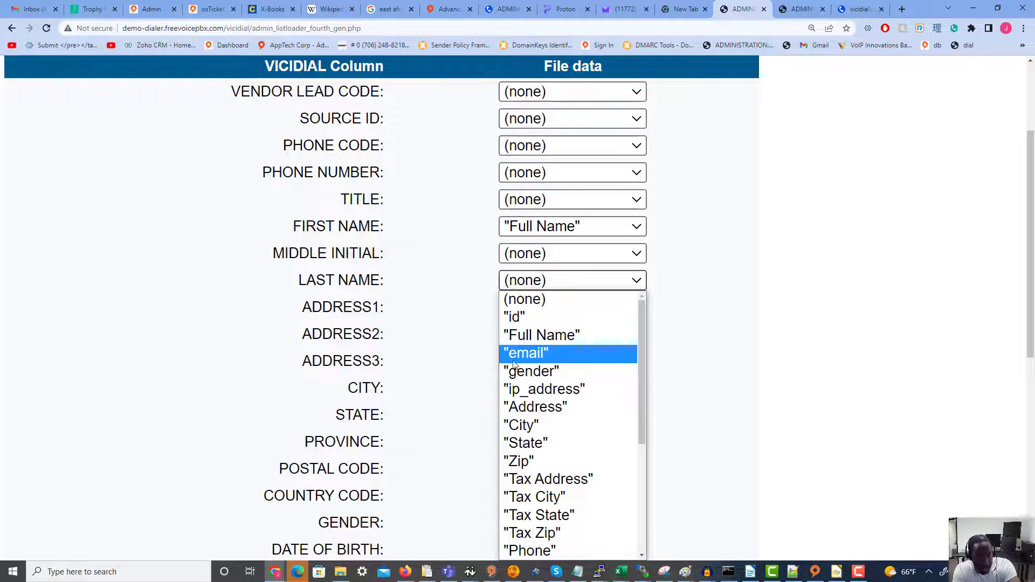
left_click(457, 358)
- Map the ADDRESS1 field to the "Address" file column and CITY to "City"
left_click(511, 309)
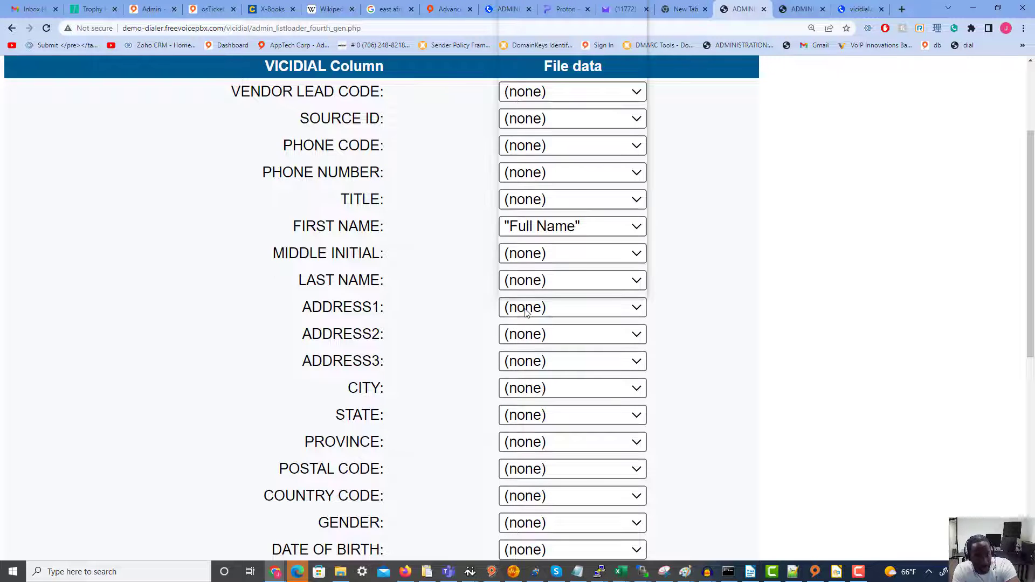
left_click(510, 310)
left_click(533, 90)
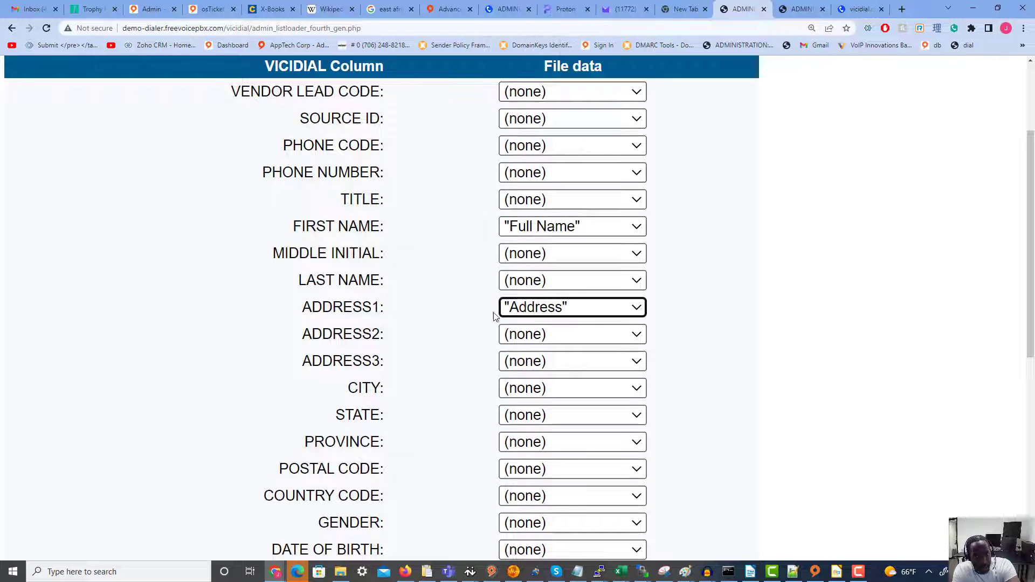
left_click(515, 388)
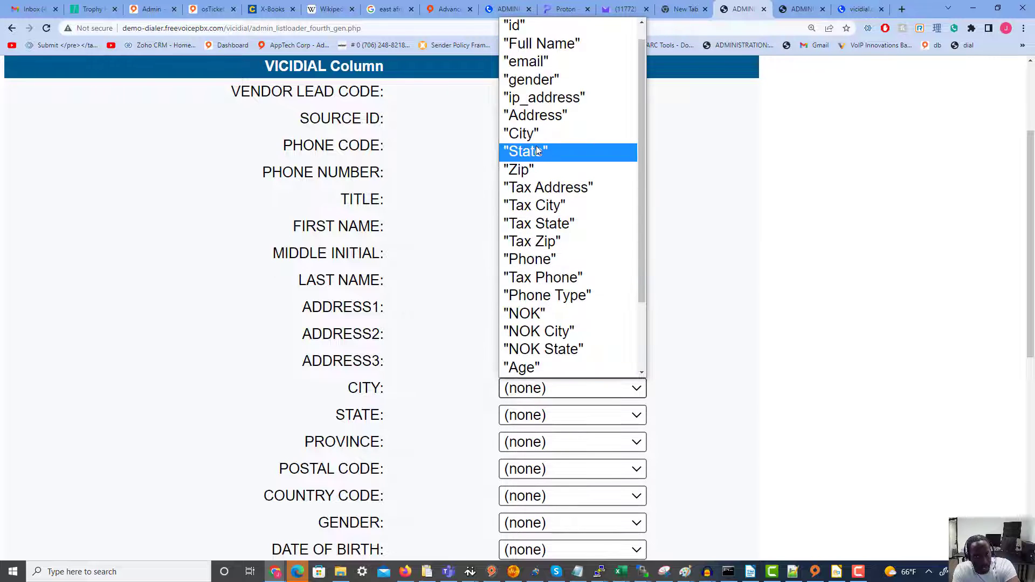
left_click(523, 133)
- Map the STATE field to the "State" file column and POSTAL CODE to "Zip"
left_click(527, 417)
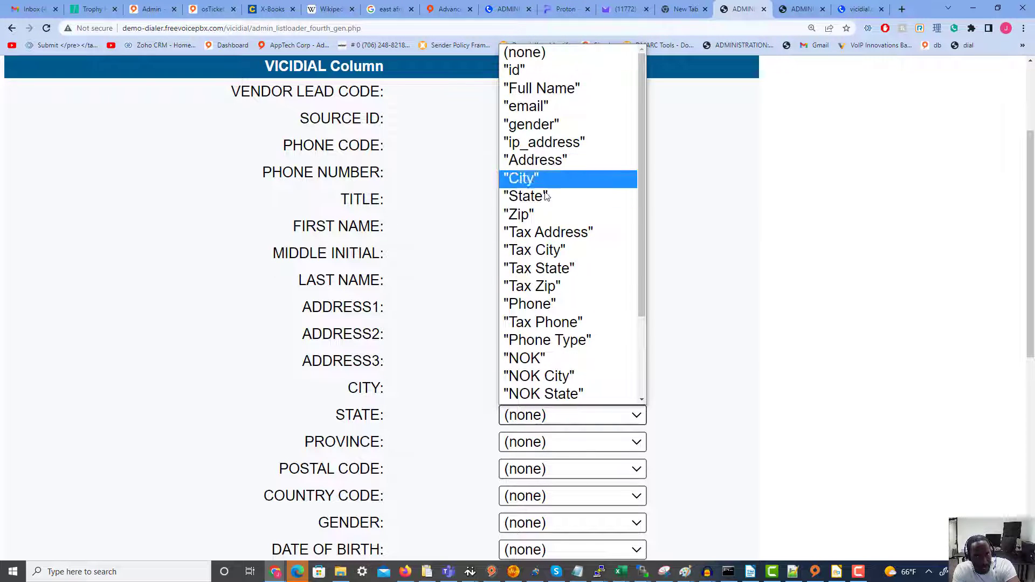
left_click(526, 196)
scroll(521, 365, "down", 2)
left_click(521, 365)
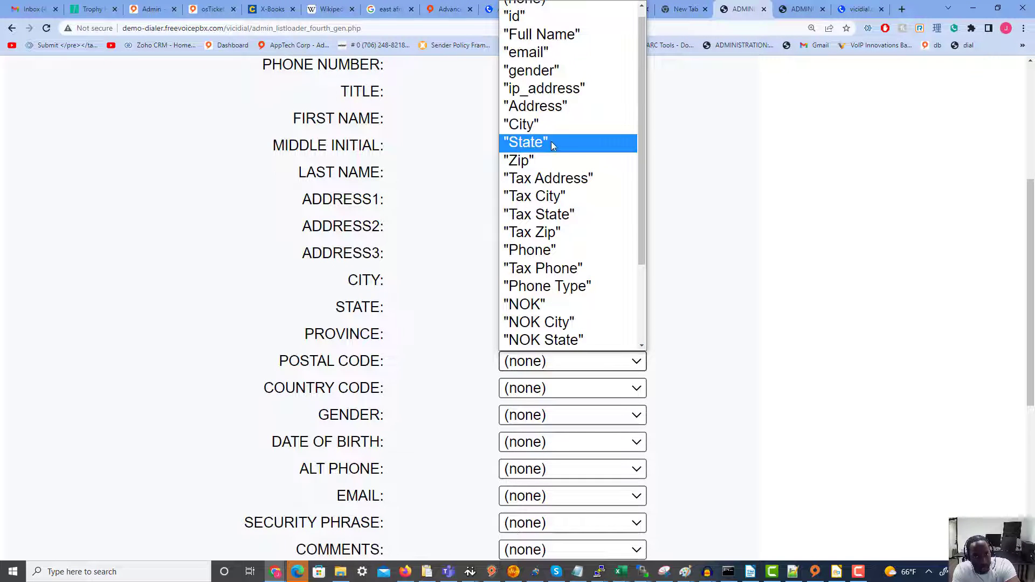
left_click(539, 160)
- Map the DATE OF BIRTH field to the "Date" column of the lead file
scroll(528, 394, "down", 1)
left_click(529, 394)
scroll(521, 314, "down", 1)
left_click(520, 332)
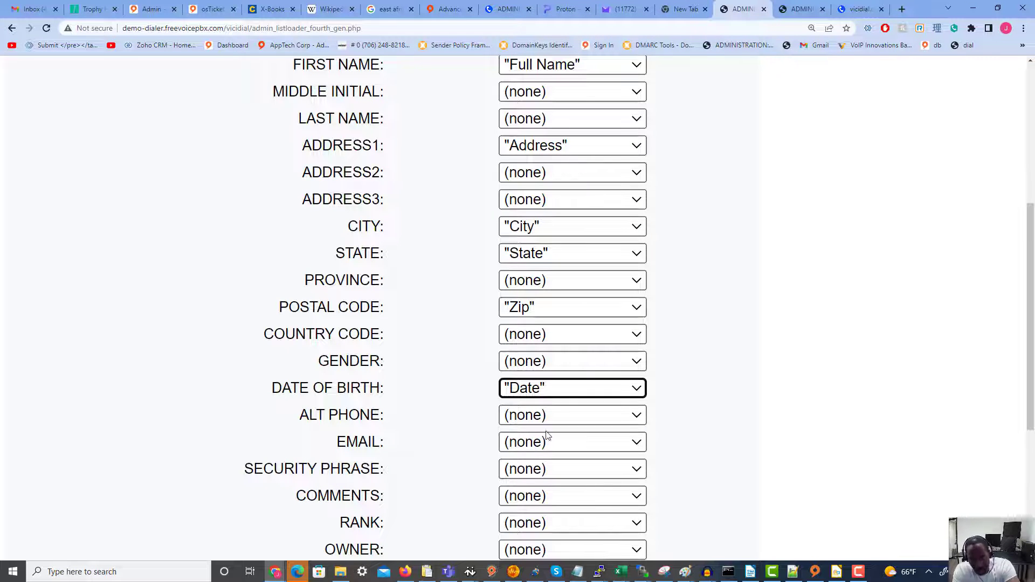
- Map the EMAIL field to the "email" column of the lead file
left_click(514, 448)
scroll(521, 372, "down", 2)
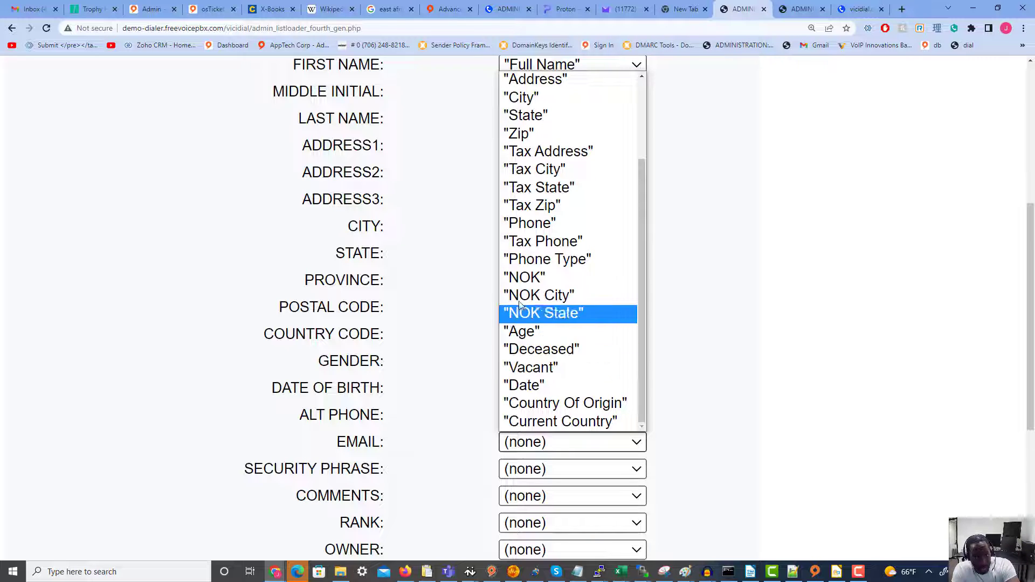
scroll(529, 291, "up", 2)
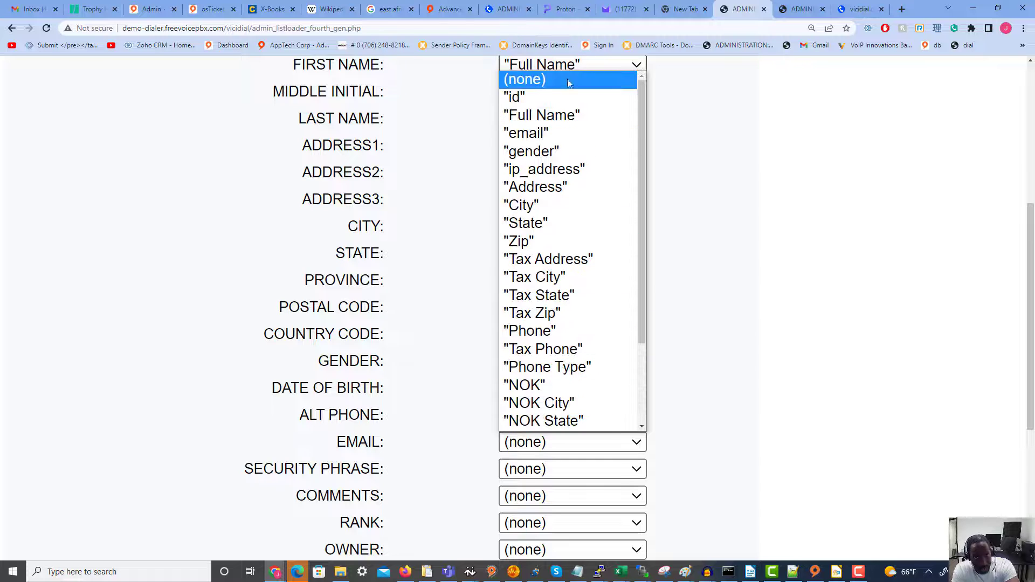
left_click(548, 130)
scroll(570, 325, "down", 1)
- Map the PHONE NUMBER field to the "Phone" column of the lead file
scroll(571, 325, "up", 5)
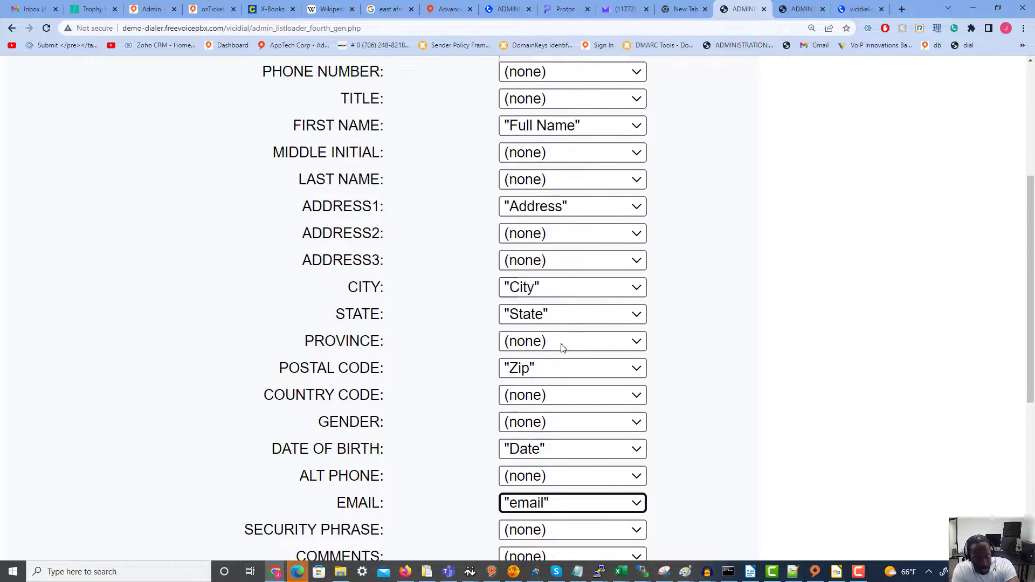
left_click(542, 235)
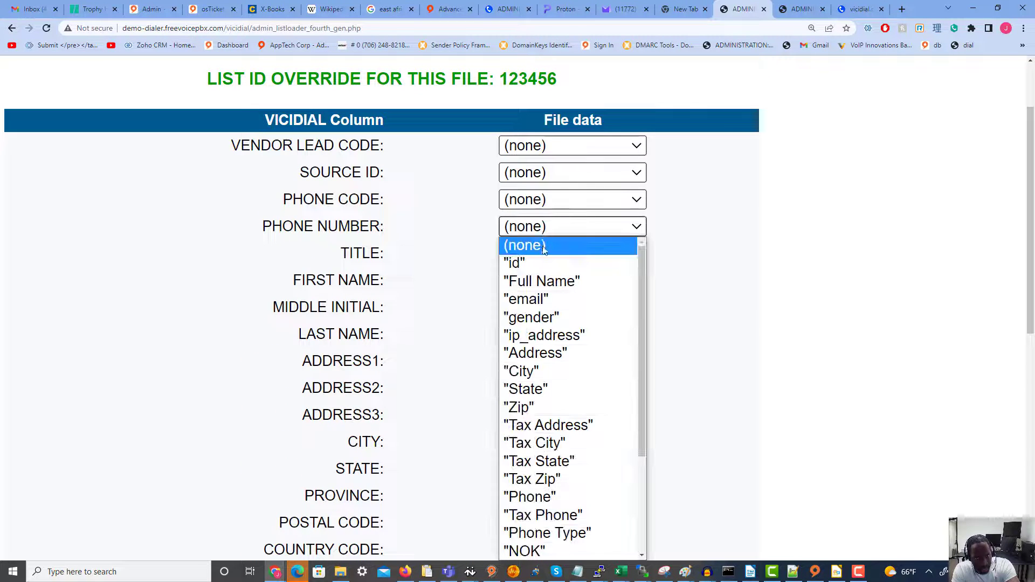
scroll(556, 378, "down", 2)
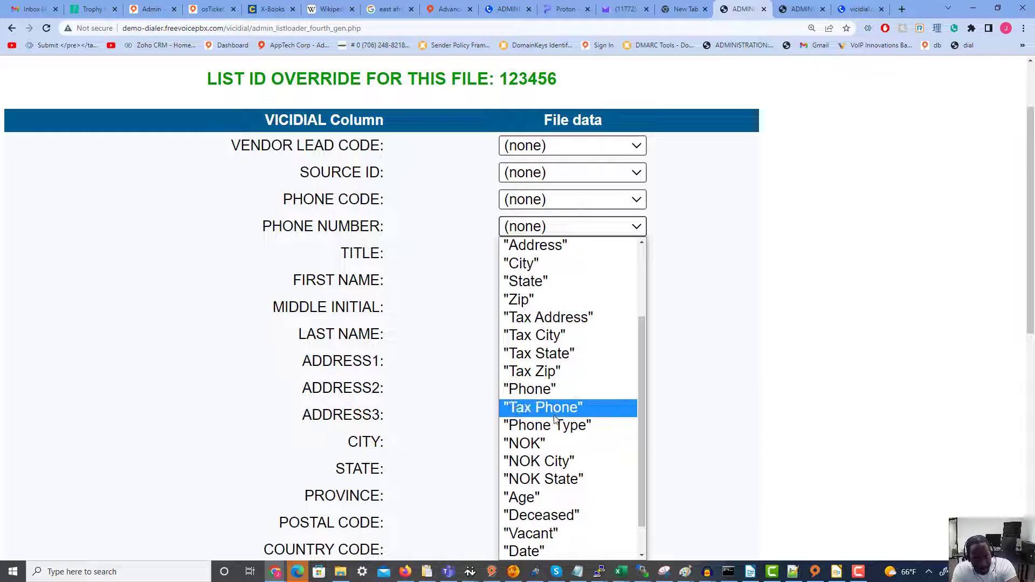
left_click(556, 389)
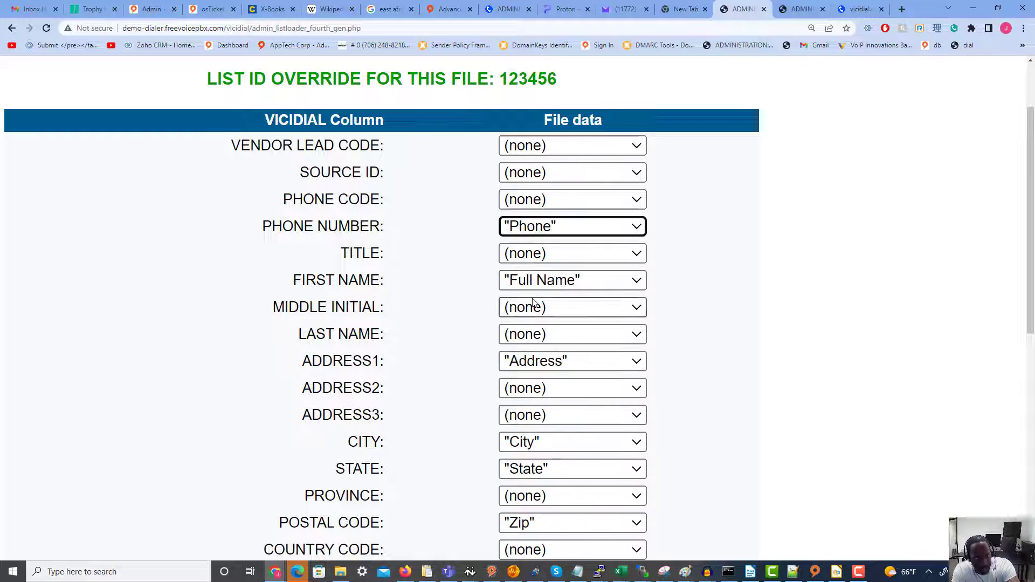
- Check the column mappings and process the lead file into the list
scroll(544, 270, "down", 9)
scroll(534, 297, "up", 10)
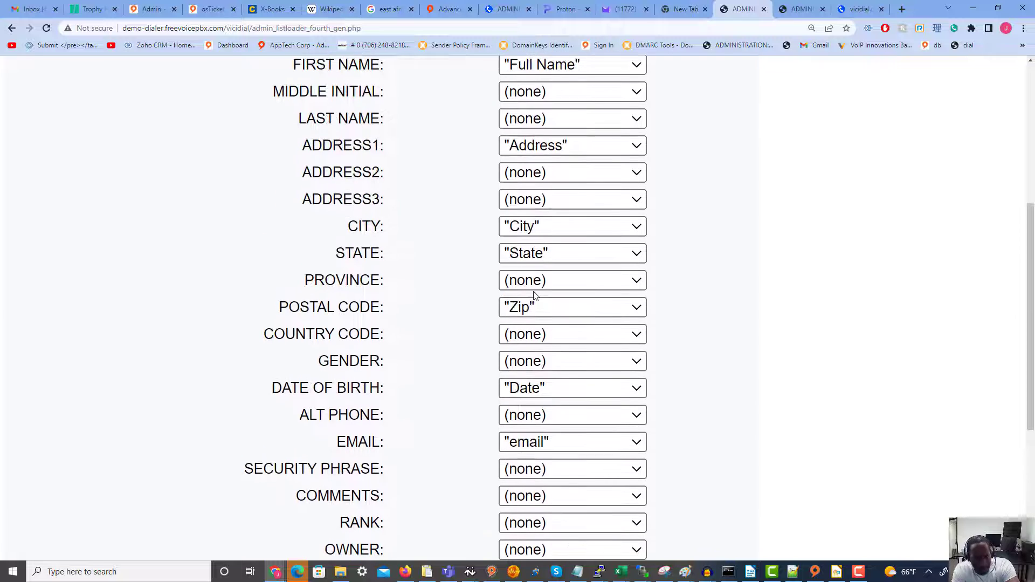
scroll(455, 311, "down", 6)
scroll(455, 311, "down", 4)
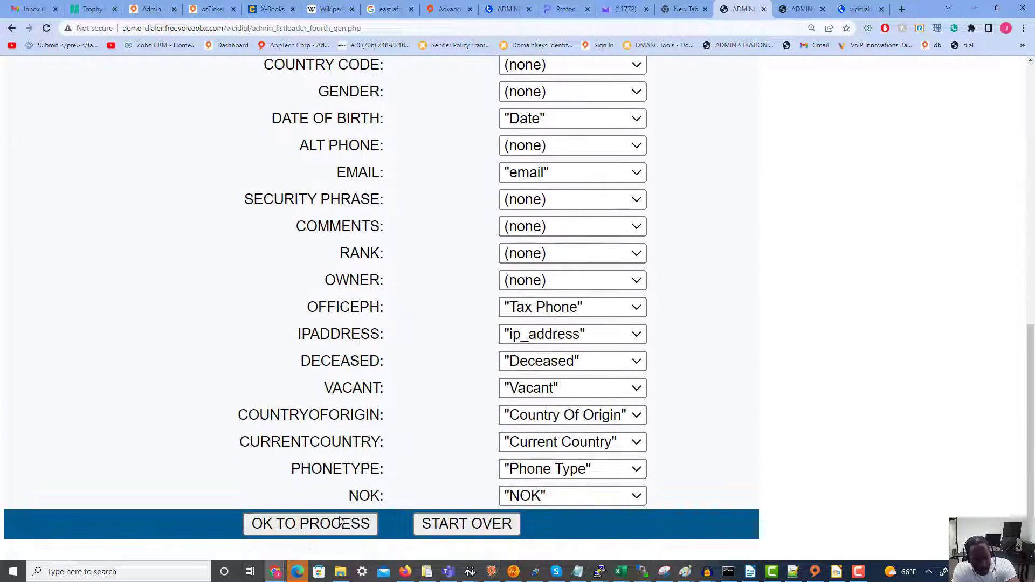
left_click(304, 532)
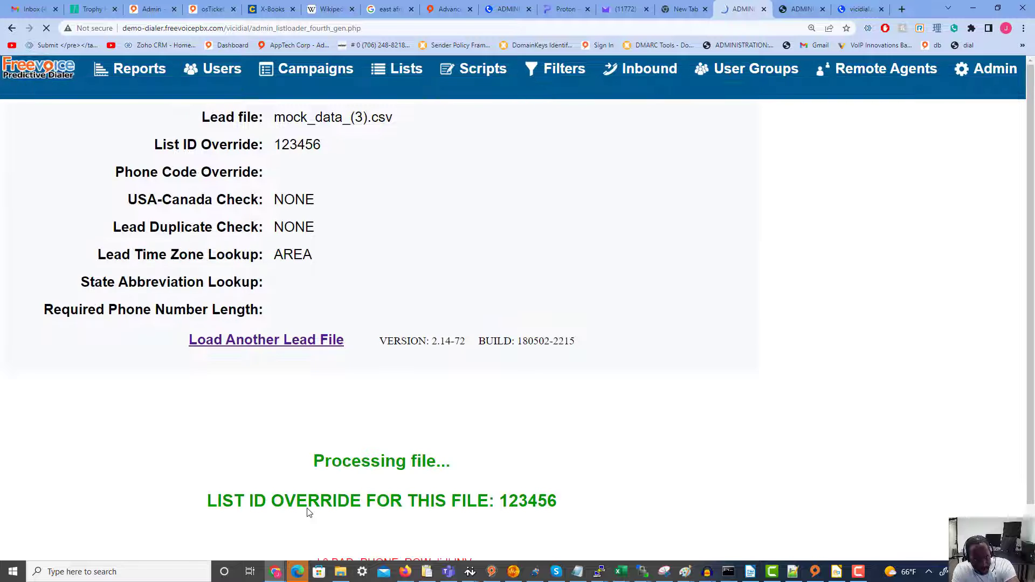
scroll(402, 376, "down", 1)
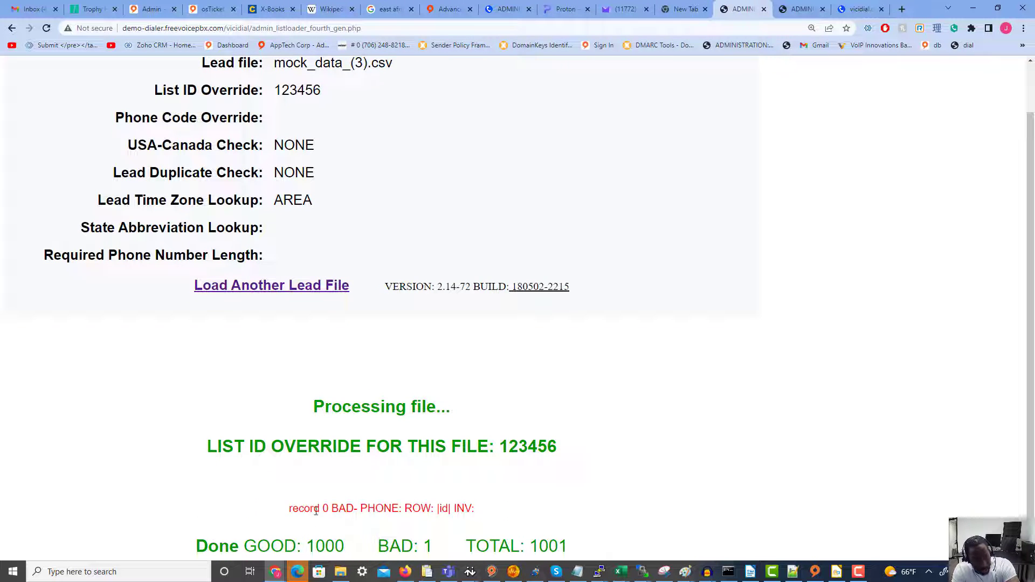
scroll(361, 406, "up", 1)
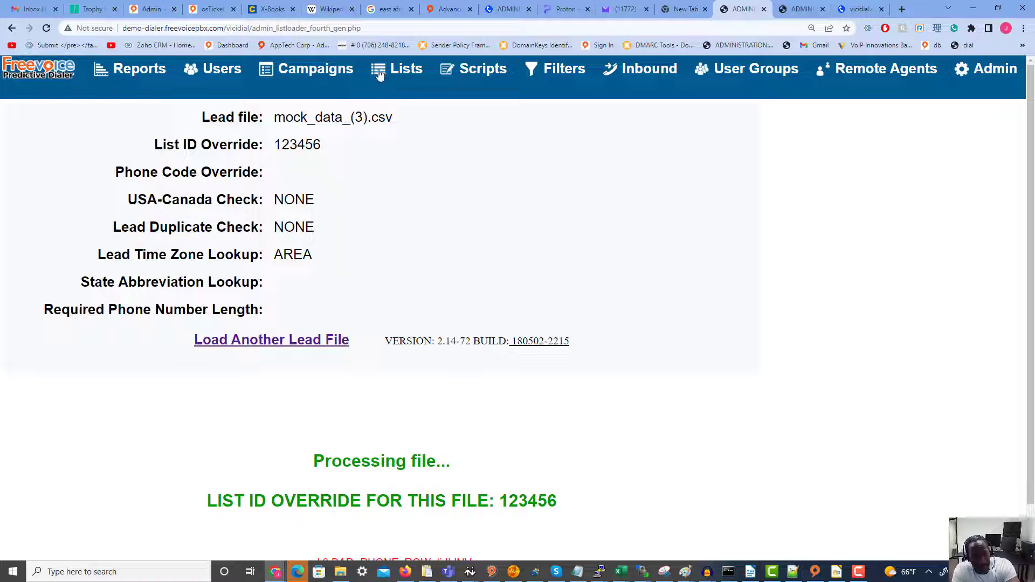
- Open the settings of TestList2 from the overview of all lists
left_click(396, 73)
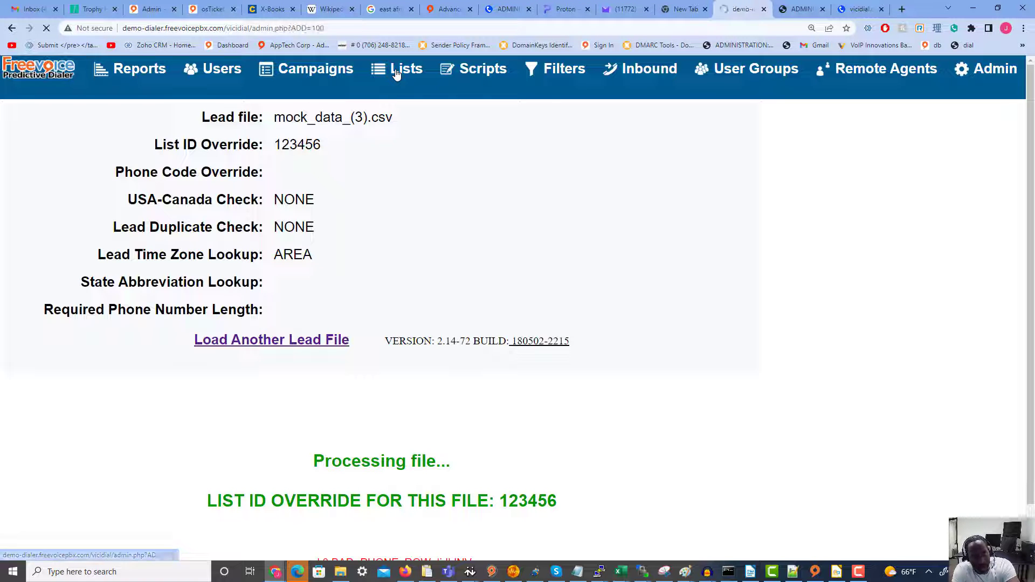
scroll(323, 299, "down", 9)
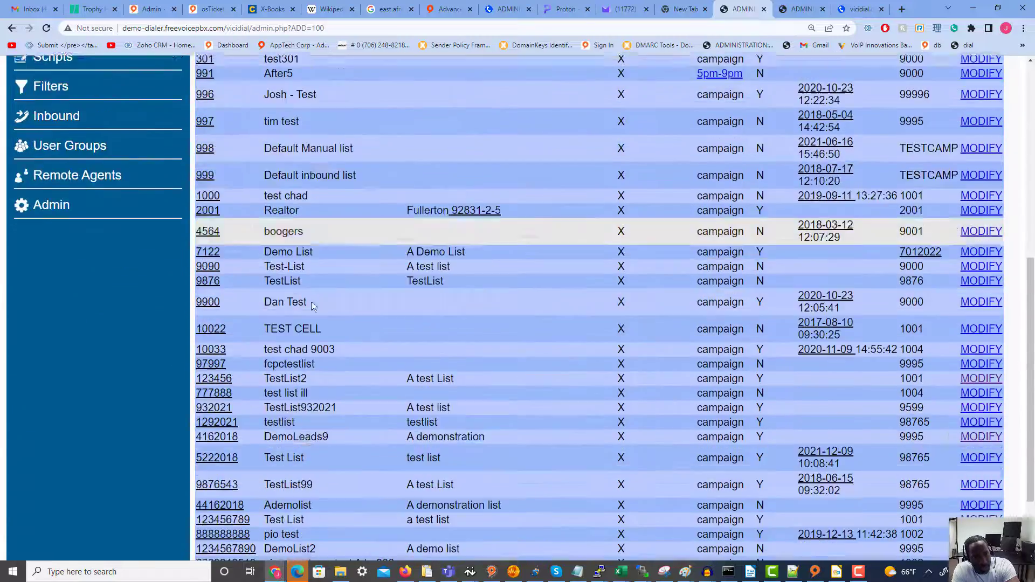
left_click(218, 276)
- Display all leads in TestList2 from the total of its called counts and look through their phone, name and city data
scroll(423, 284, "down", 20)
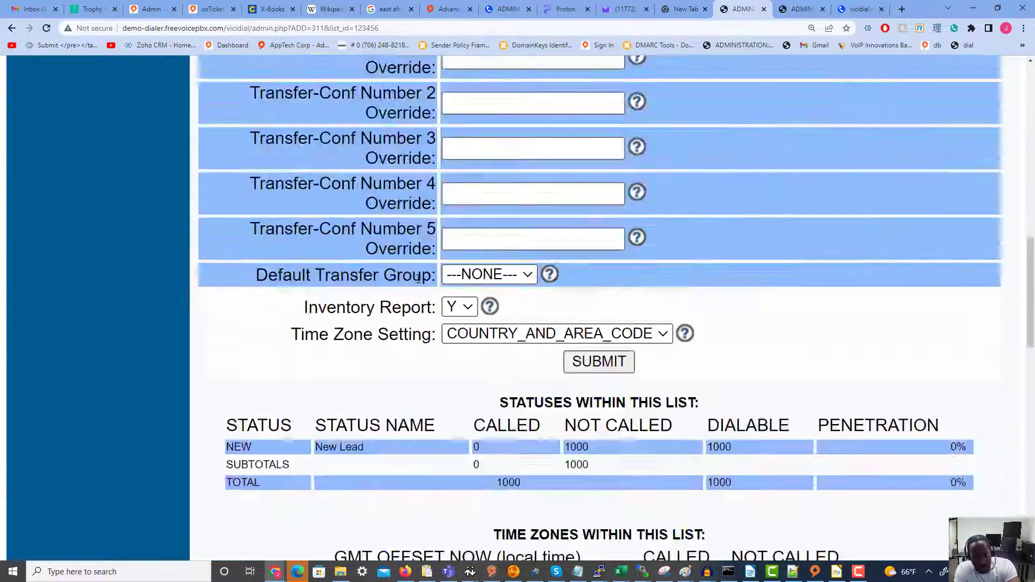
scroll(520, 296, "up", 2)
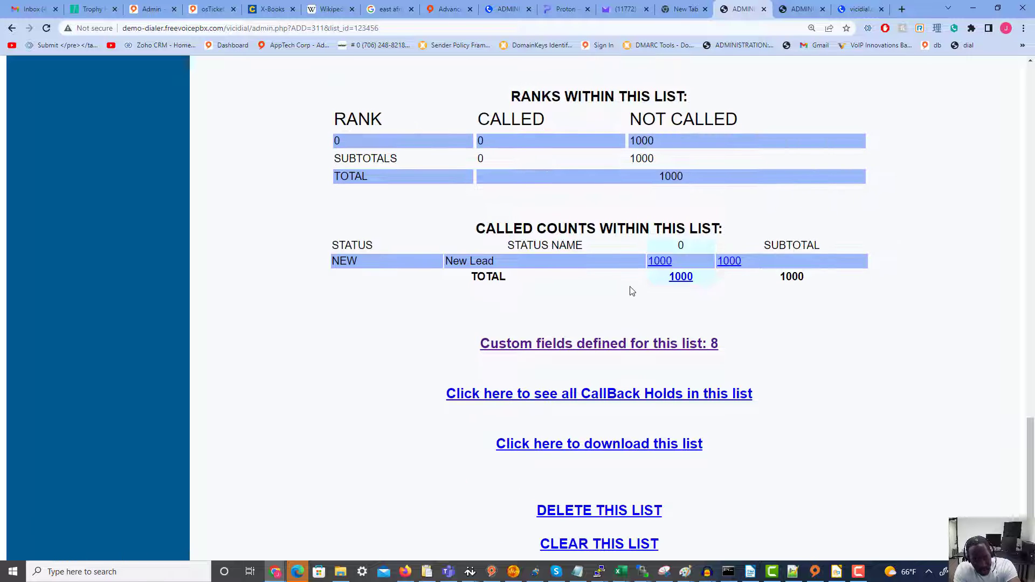
left_click(682, 278)
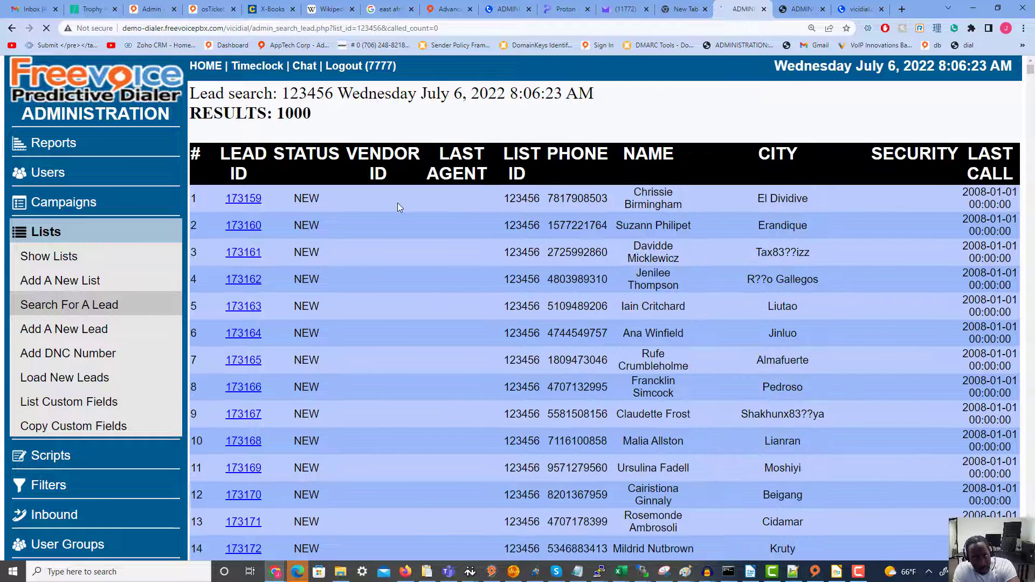
scroll(782, 308, "down", 3)
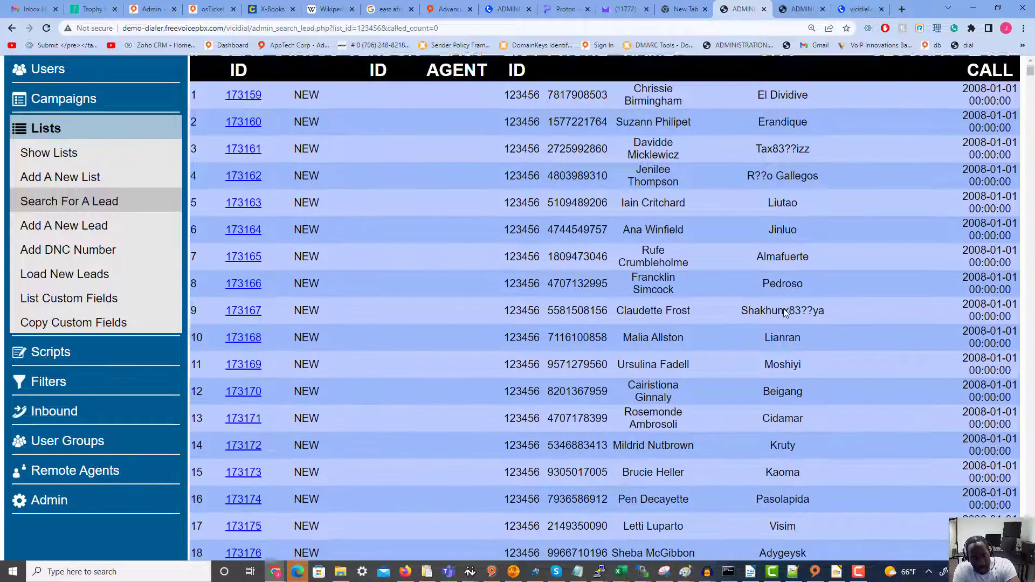
scroll(786, 304, "up", 2)
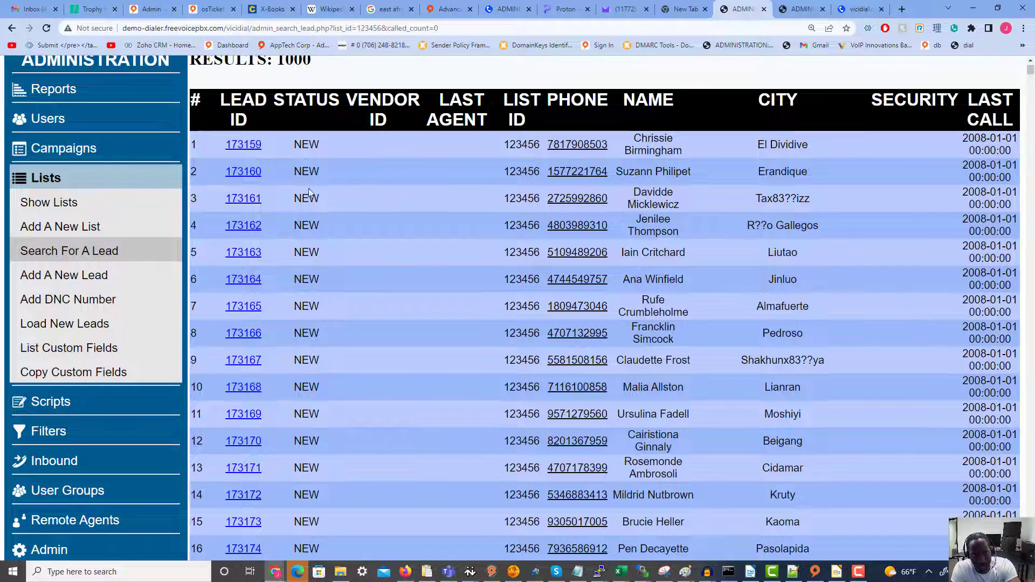
scroll(323, 250, "down", 3)
scroll(334, 277, "up", 1)
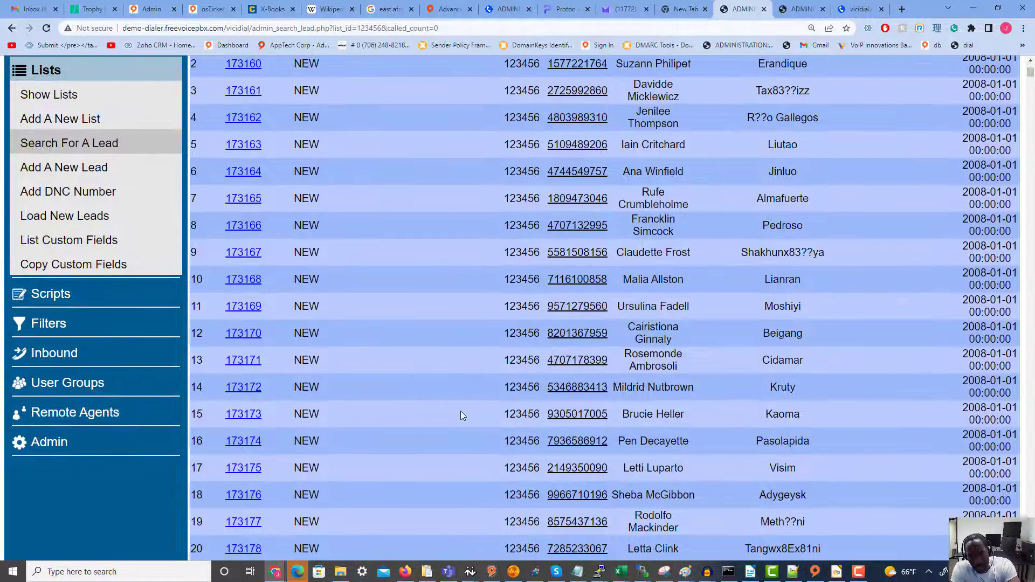
- Open the lead record in row 14 and examine the values in its custom fields
left_click(238, 387)
scroll(291, 320, "down", 9)
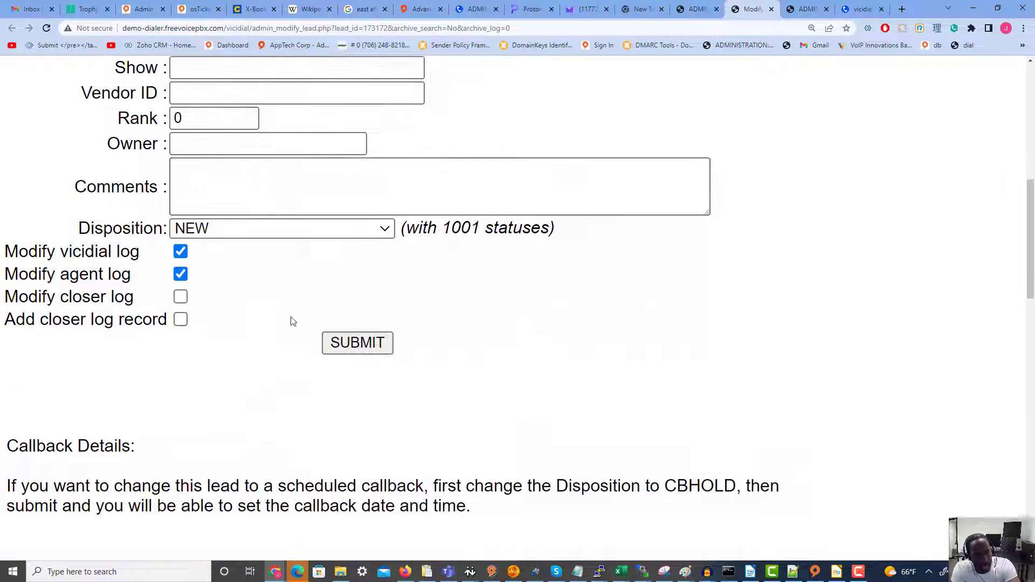
scroll(291, 320, "down", 8)
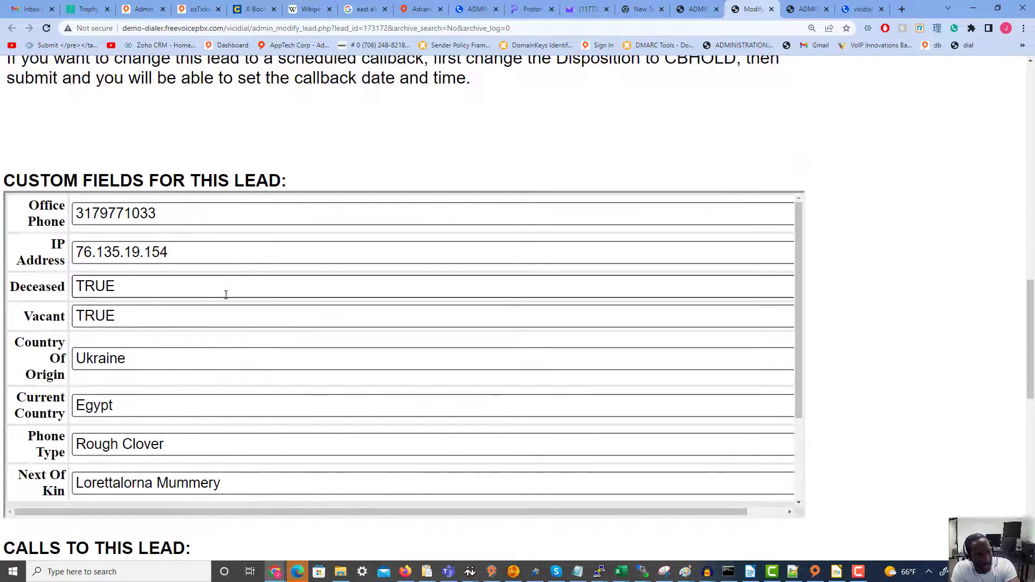
scroll(154, 259, "down", 2)
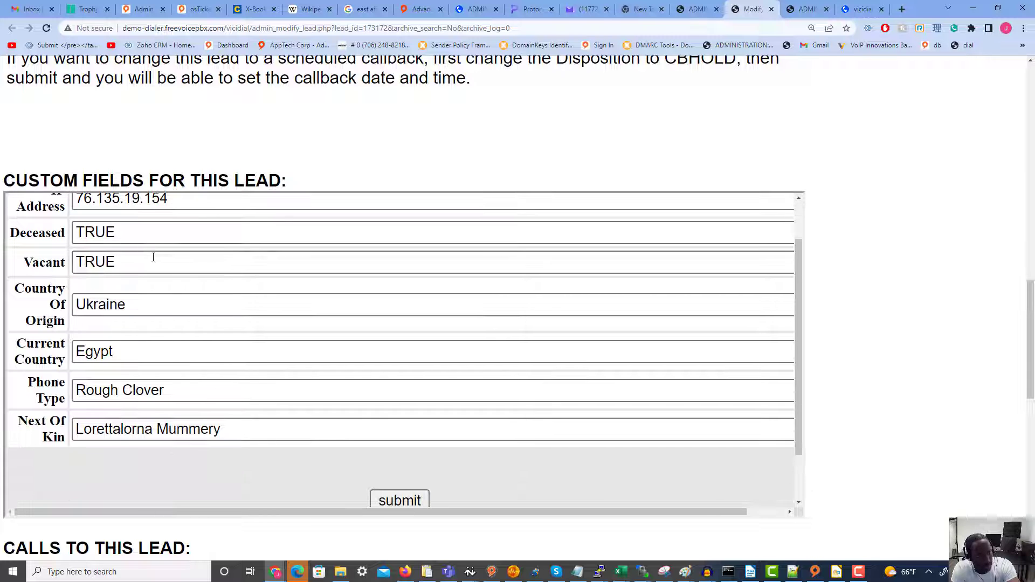
- Set the lead's Phone Type custom field to "Apple Iphone" and submit the custom fields form
scroll(154, 259, "up", 2)
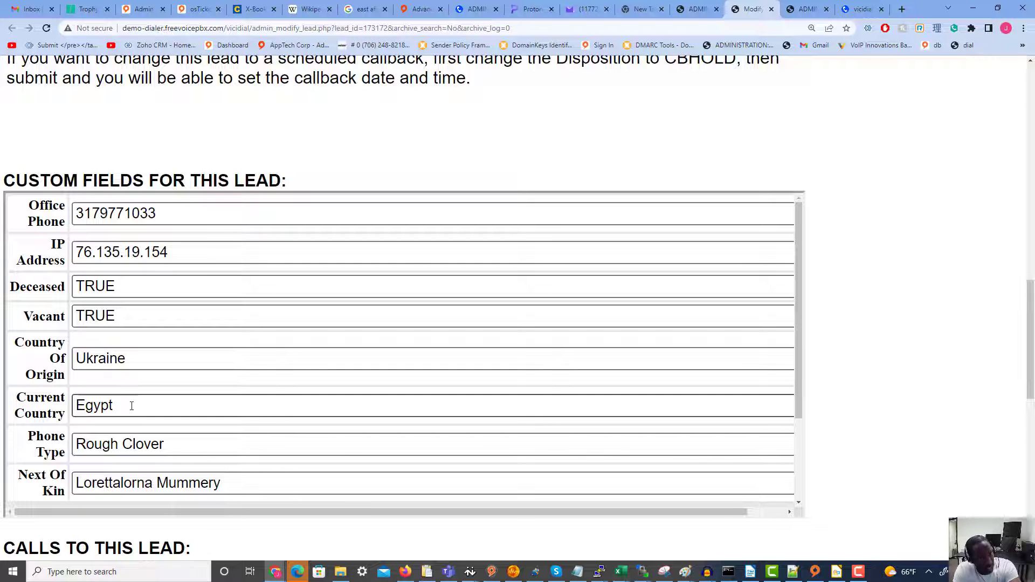
scroll(132, 405, "down", 2)
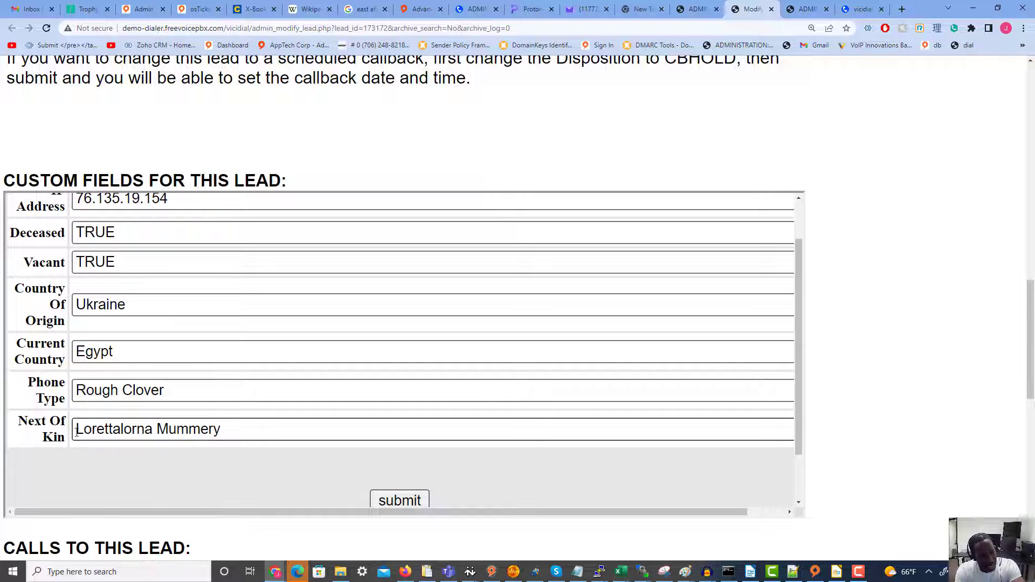
scroll(434, 477, "down", 1)
scroll(203, 383, "up", 2)
scroll(209, 345, "down", 2)
left_click(202, 328)
key("BackSpace")
key("ctrl+a")
type("App")
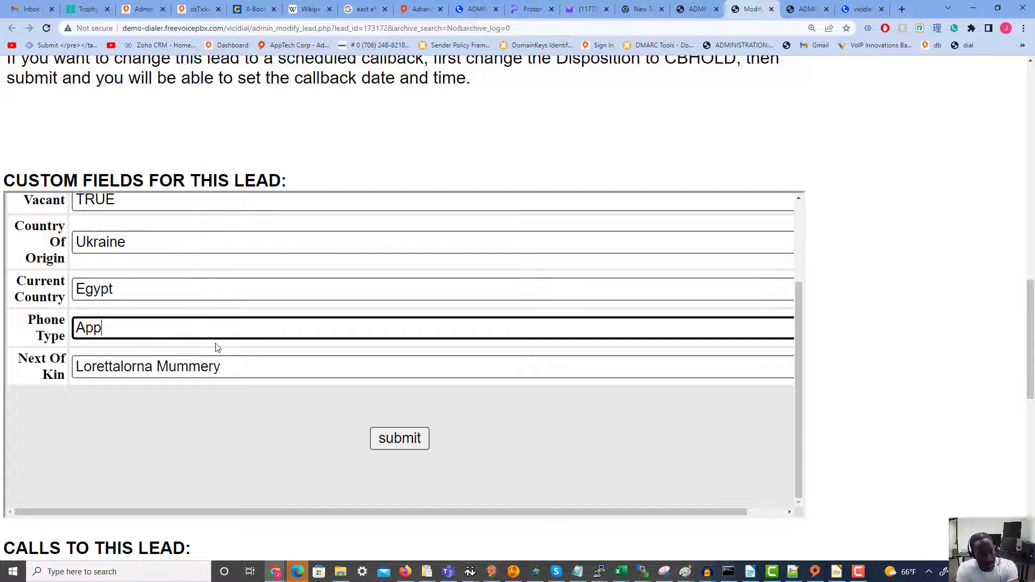
type("le Iphone")
left_click(410, 439)
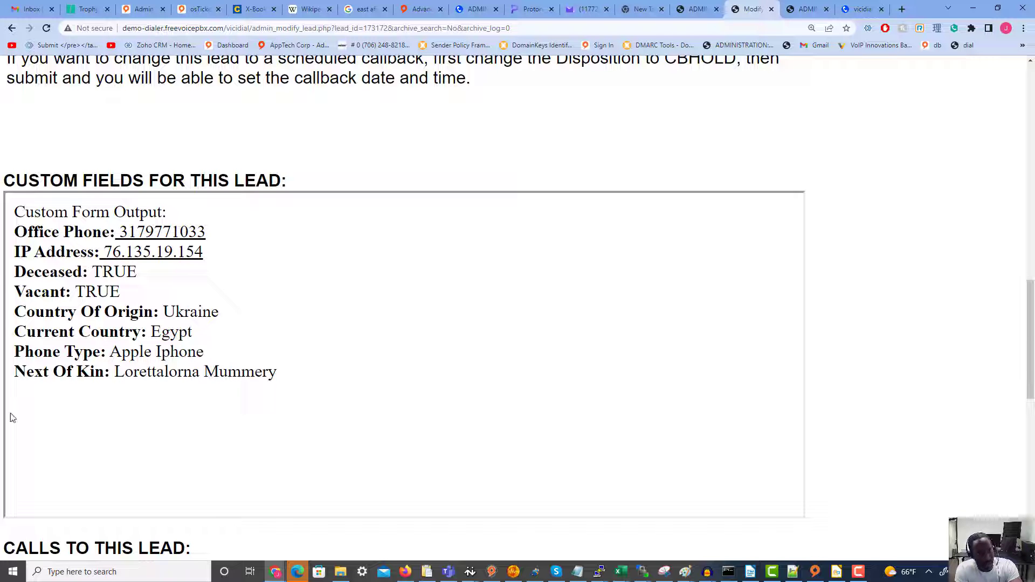
scroll(268, 384, "down", 10)
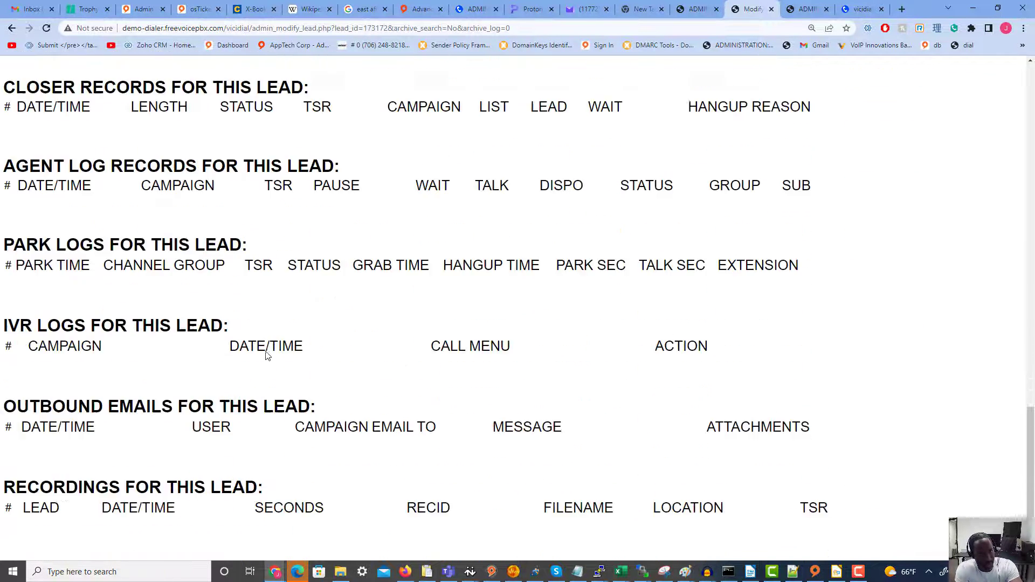
scroll(300, 387, "up", 20)
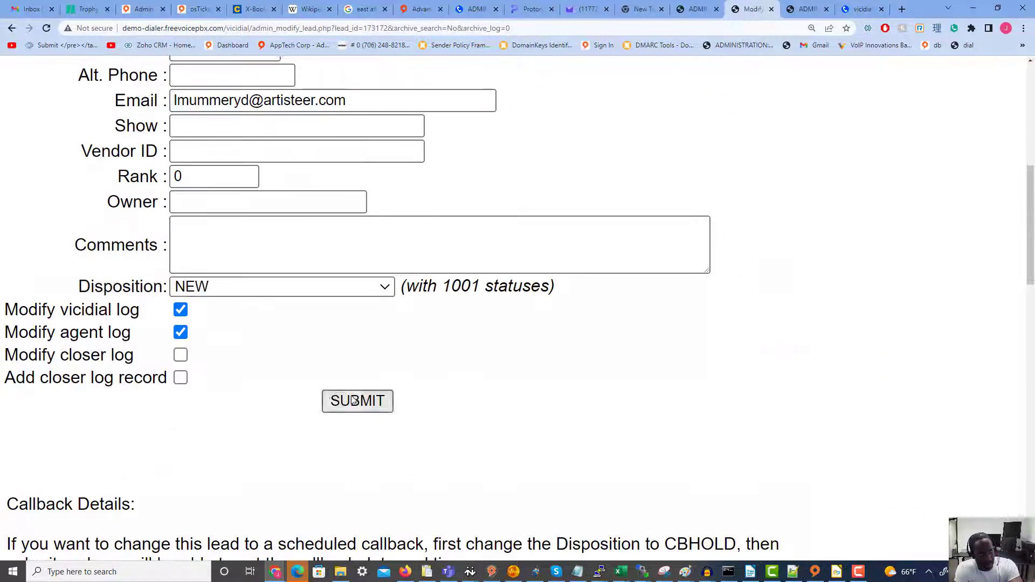
scroll(345, 404, "down", 15)
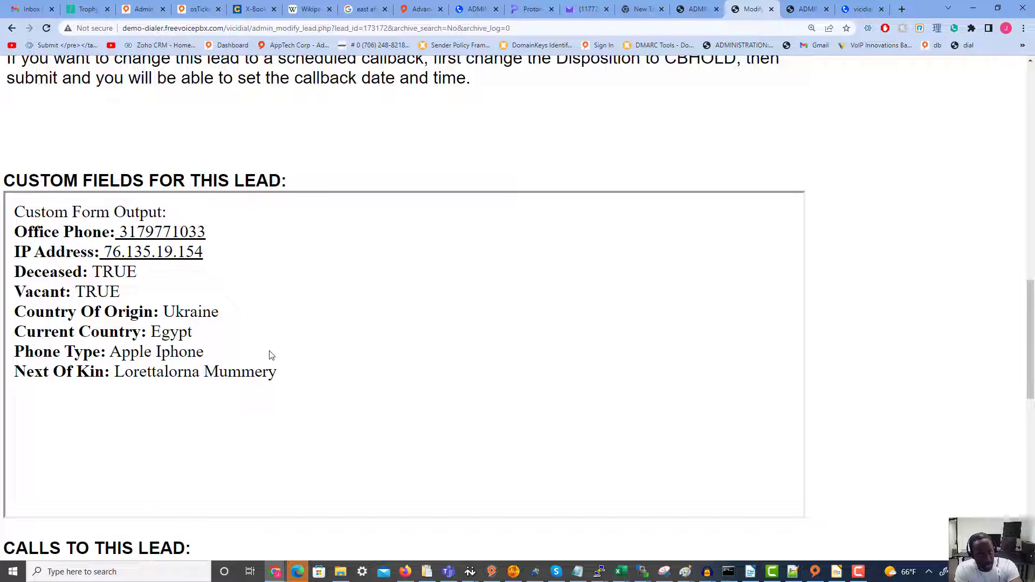
scroll(271, 355, "up", 4)
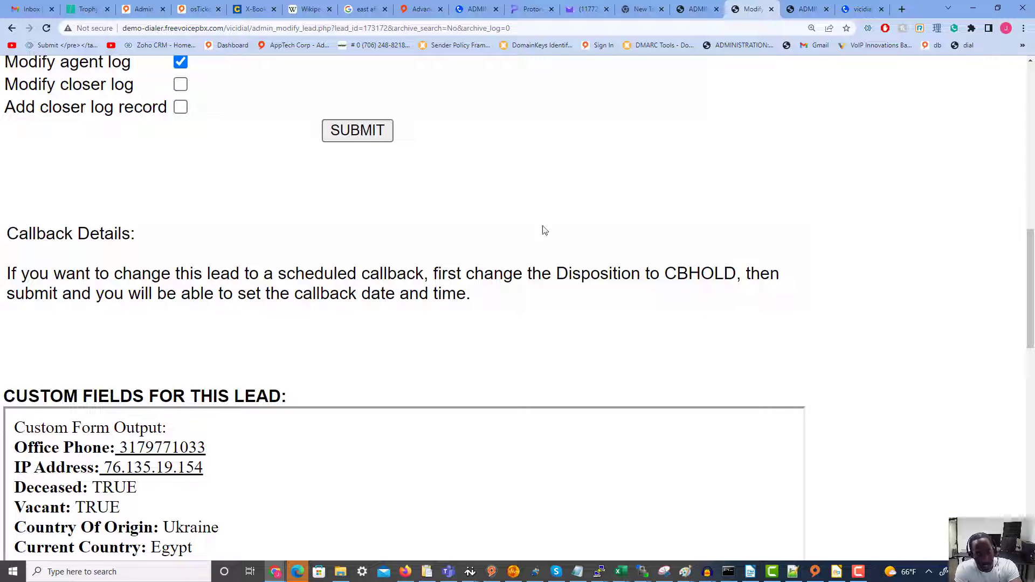
- Open the agent login page in place of the second list page and log in to campaign 1001 - Chads Customer Demo
left_click(791, 12)
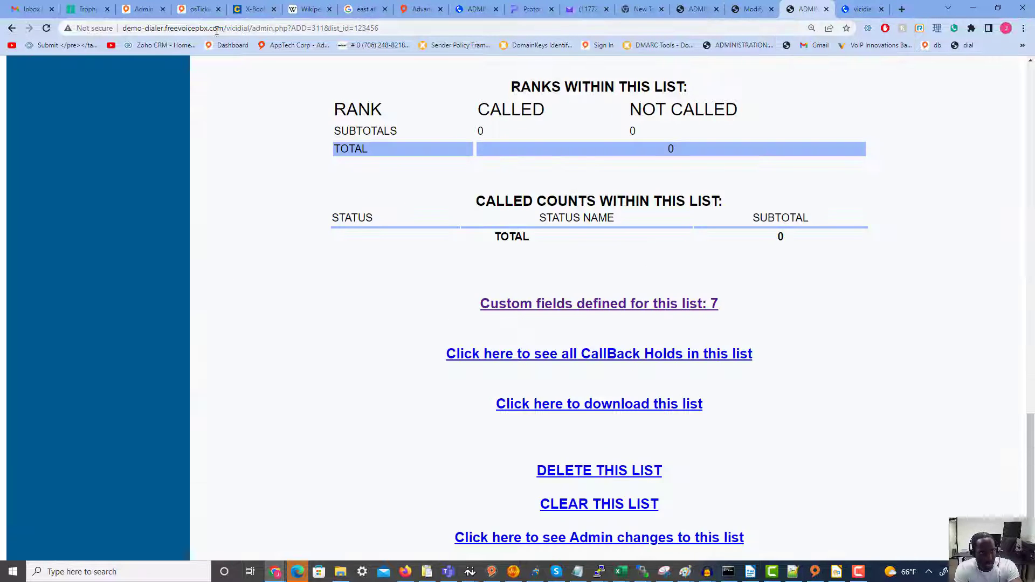
left_click_drag(224, 33, 413, 31)
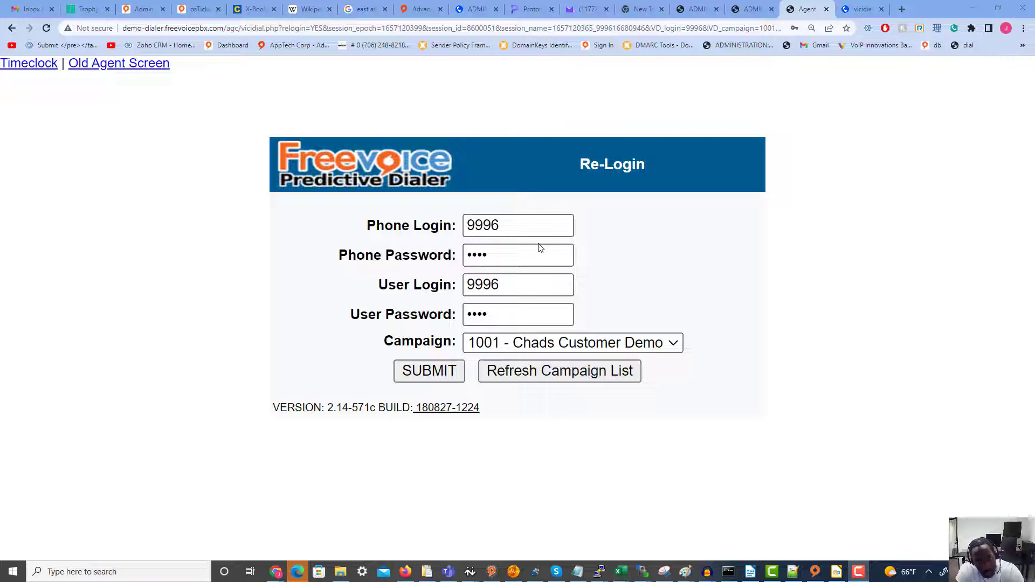
left_click(426, 364)
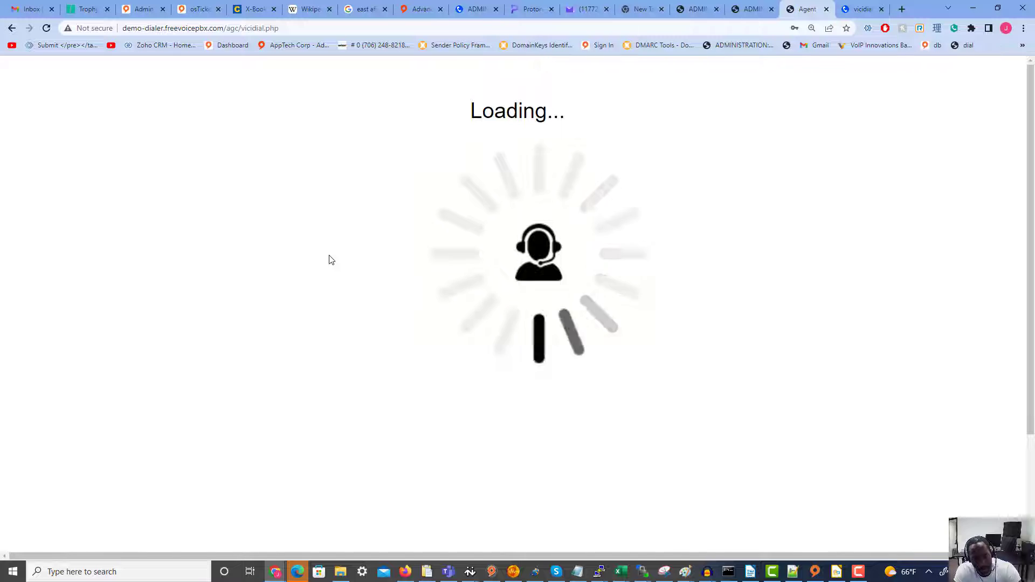
left_click(397, 352)
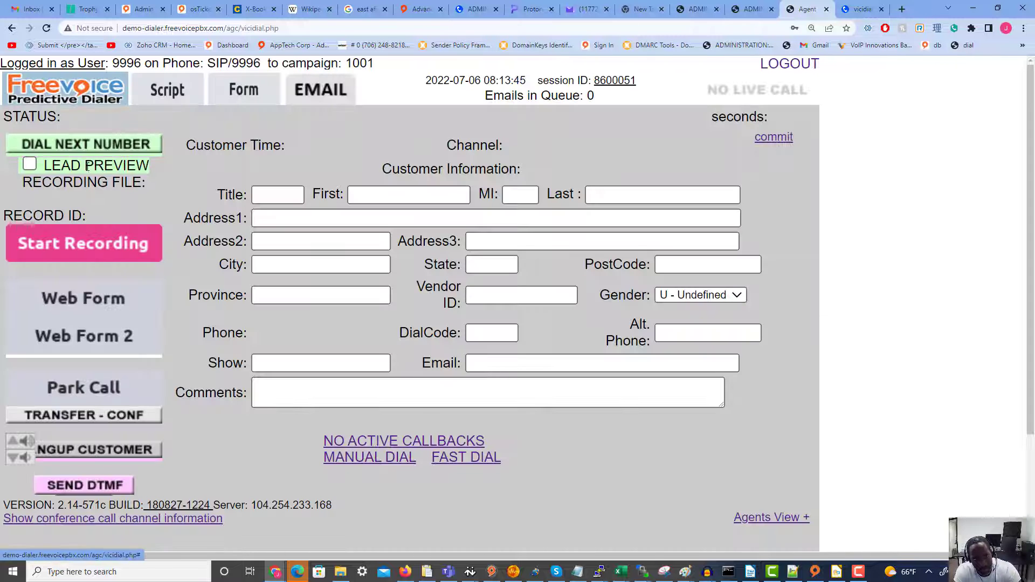
- Dial the next lead without preview and open its custom fields form
left_click(89, 146)
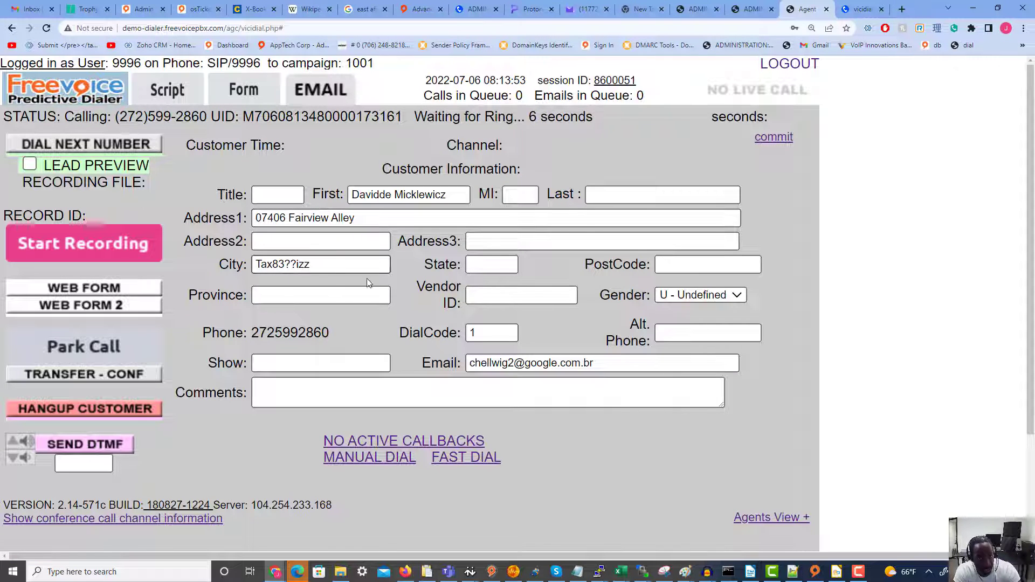
left_click(242, 101)
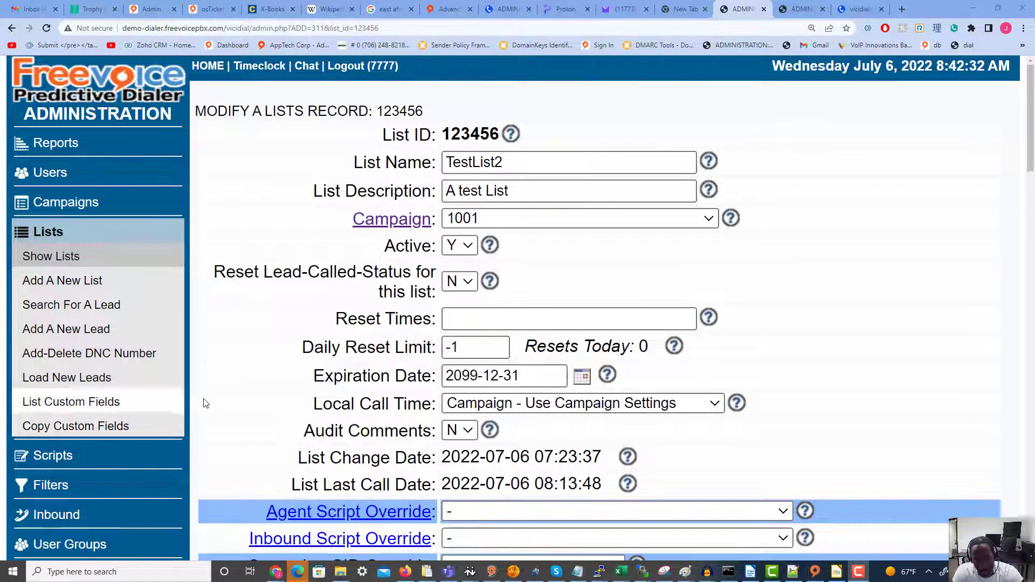
- Copy the custom fields from list 123456 - TestList2 to list 9876 - TestList with the APPEND option
left_click(120, 427)
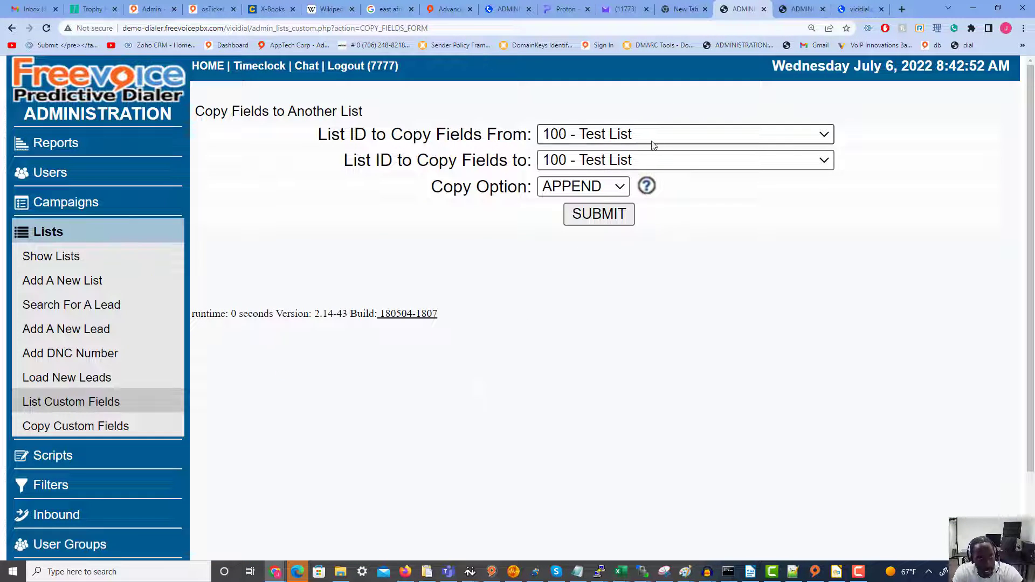
left_click(629, 140)
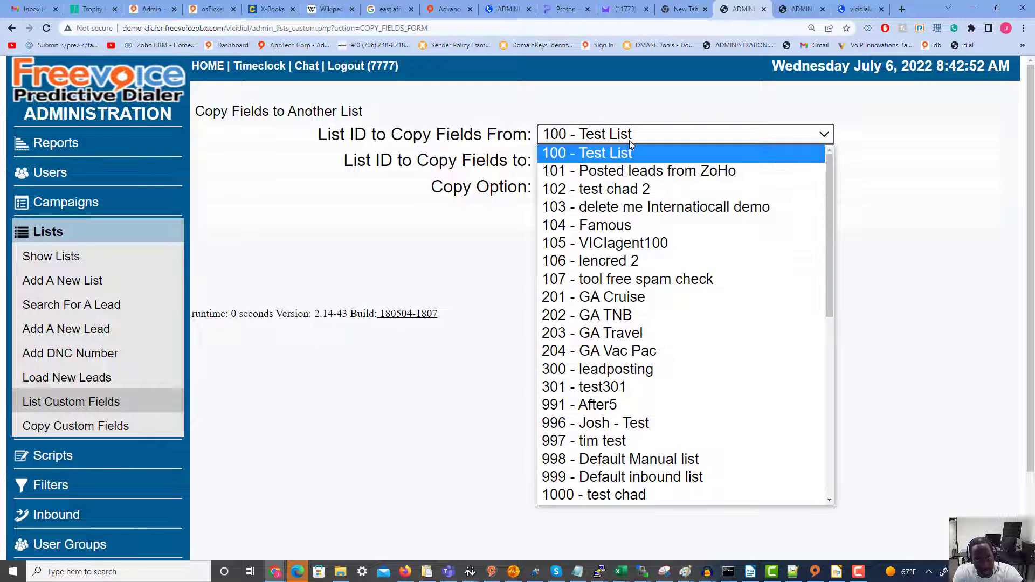
scroll(668, 286, "down", 4)
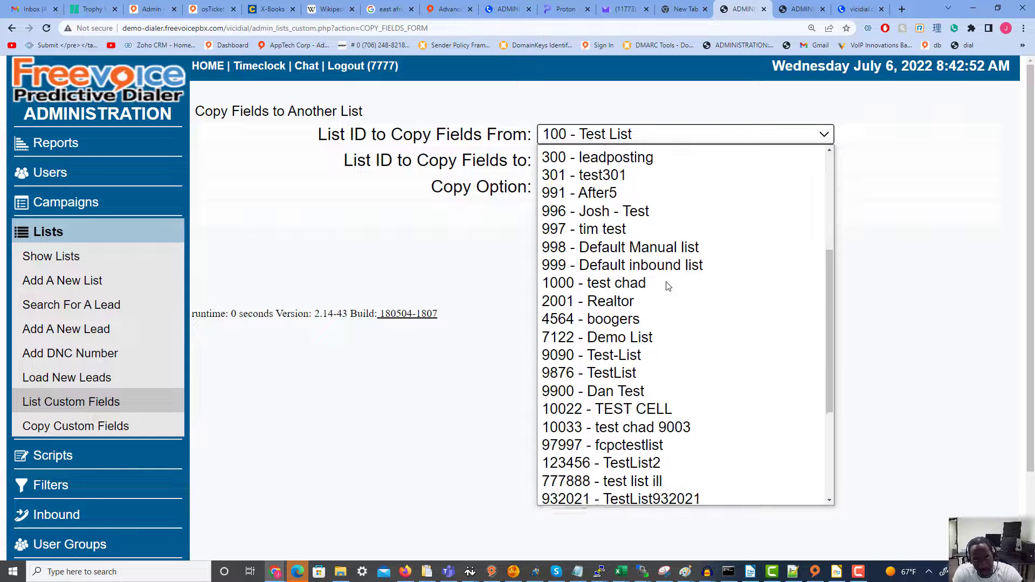
left_click(629, 459)
left_click(595, 161)
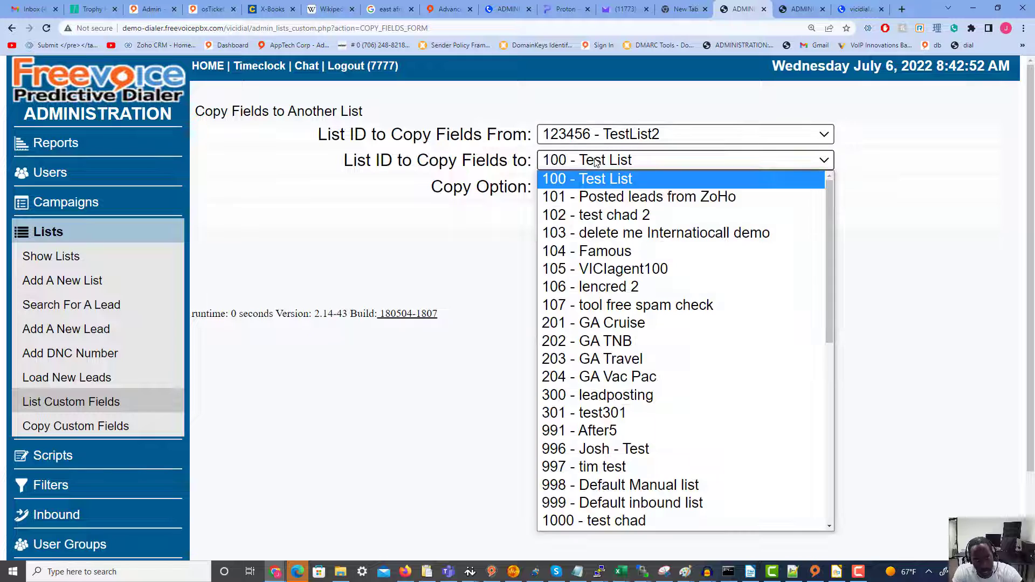
scroll(625, 340, "down", 3)
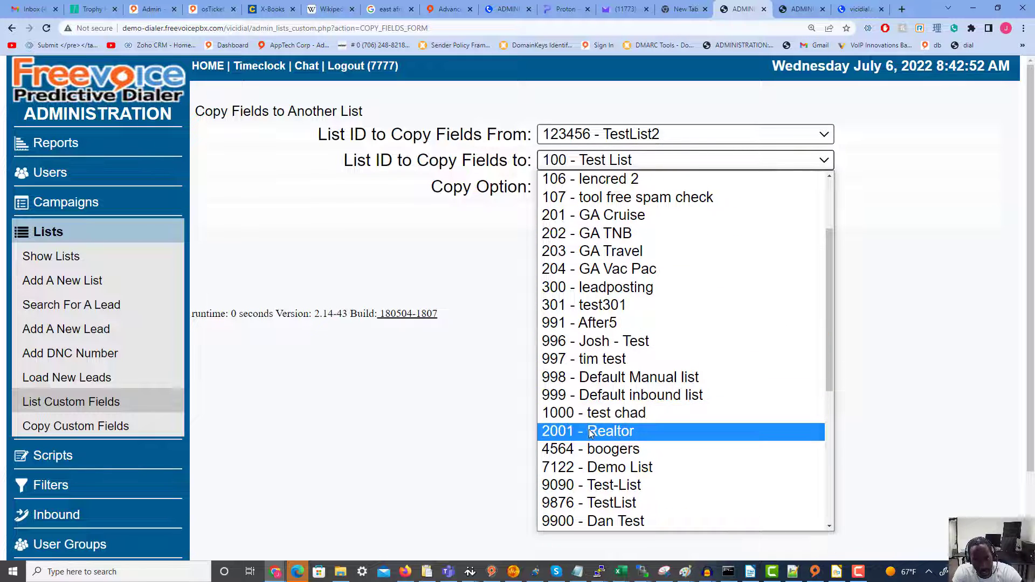
left_click(590, 504)
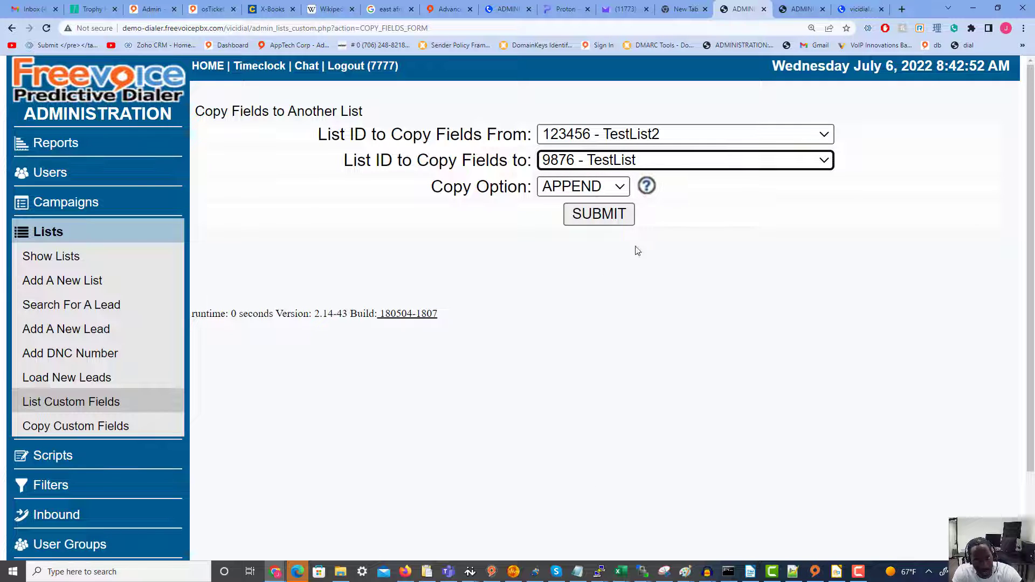
left_click(602, 194)
left_click(605, 206)
left_click(609, 216)
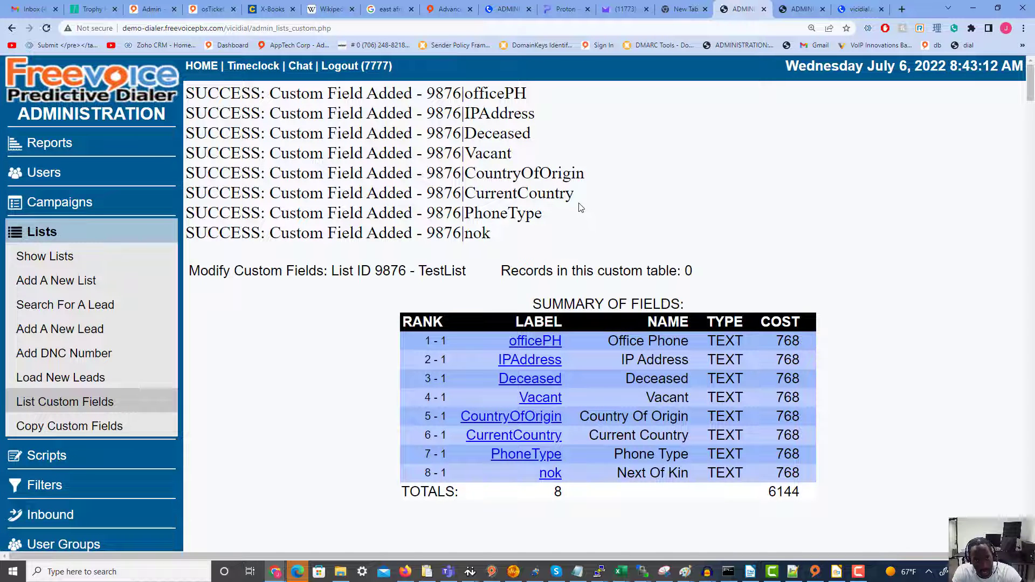
scroll(392, 193, "down", 2)
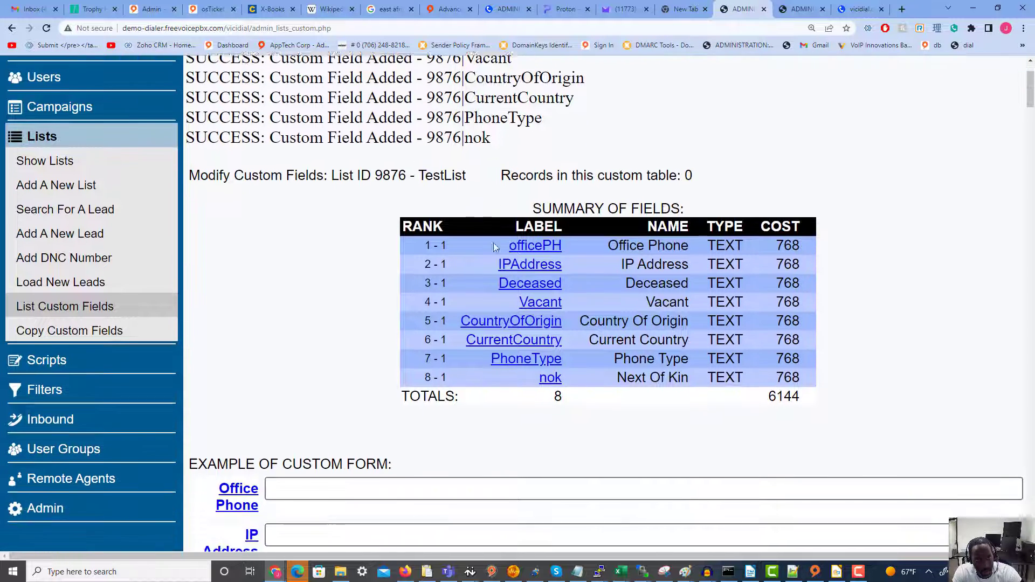
scroll(459, 240, "up", 2)
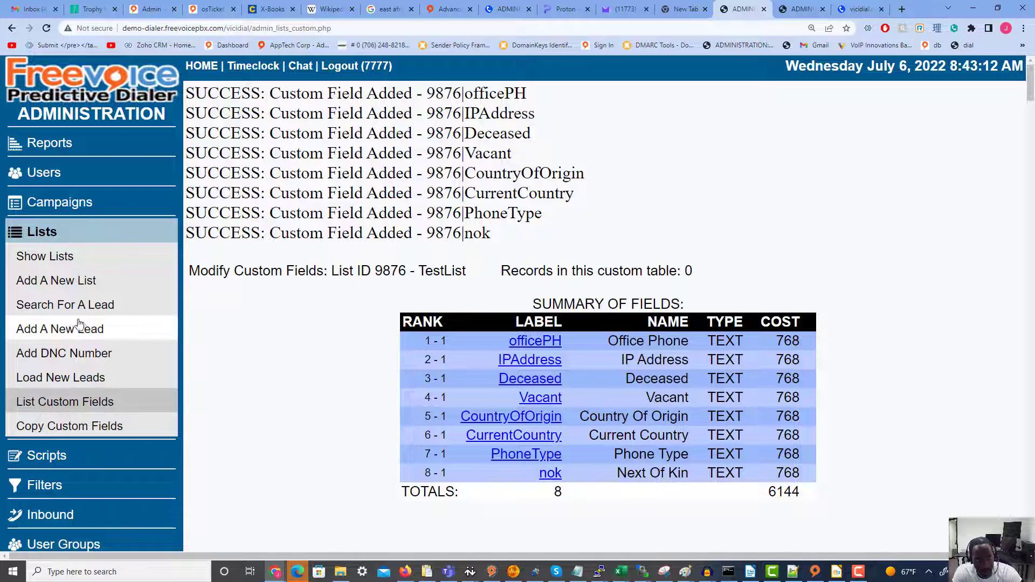
- Open the settings of list 9876 (TestList) from the overview of all lists
left_click(61, 265)
scroll(333, 287, "down", 2)
scroll(333, 287, "down", 6)
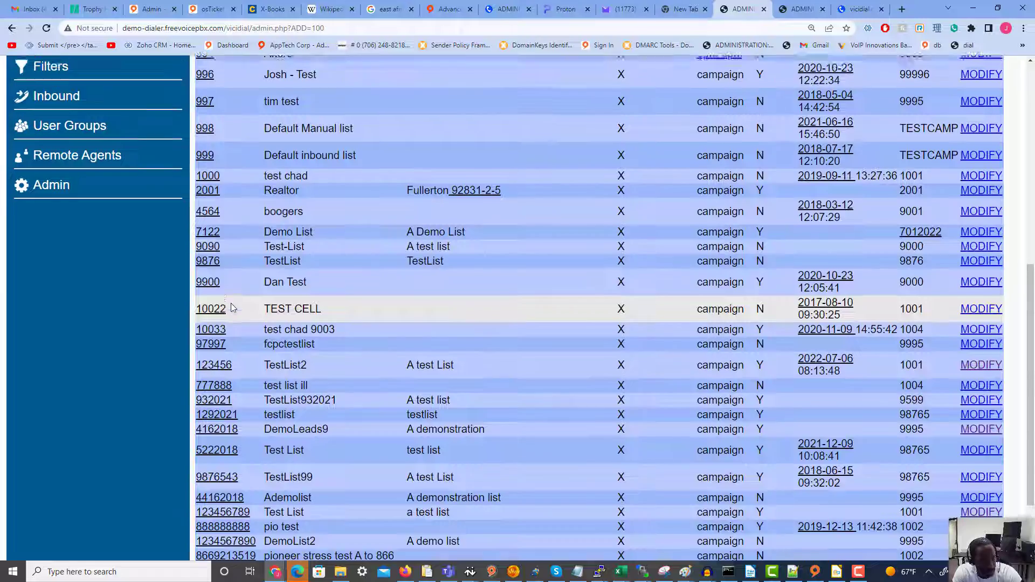
scroll(231, 303, "up", 1)
left_click(210, 304)
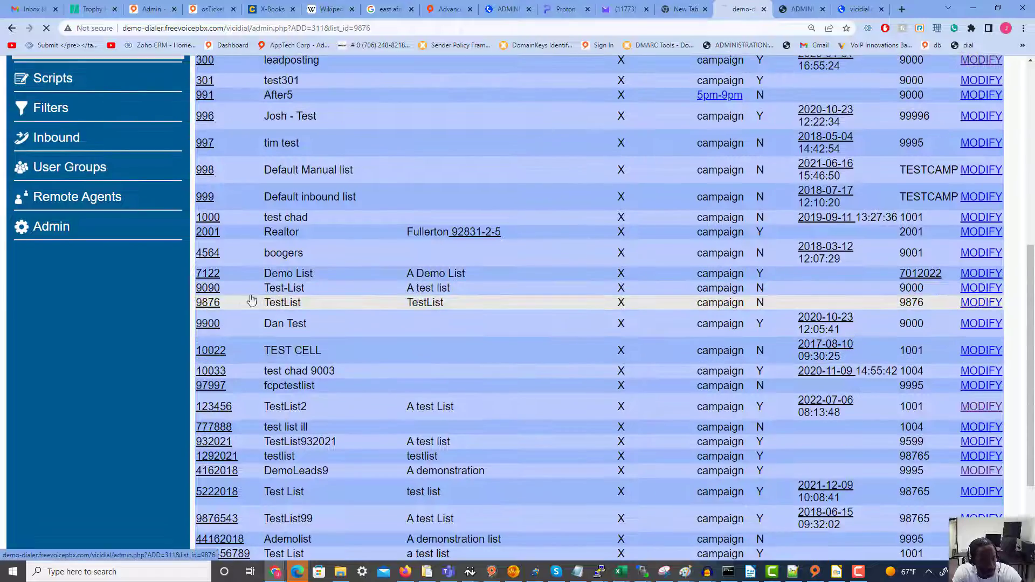
- Check the custom fields defined for TestList and return to the list's settings
scroll(546, 233, "down", 3)
scroll(547, 231, "down", 20)
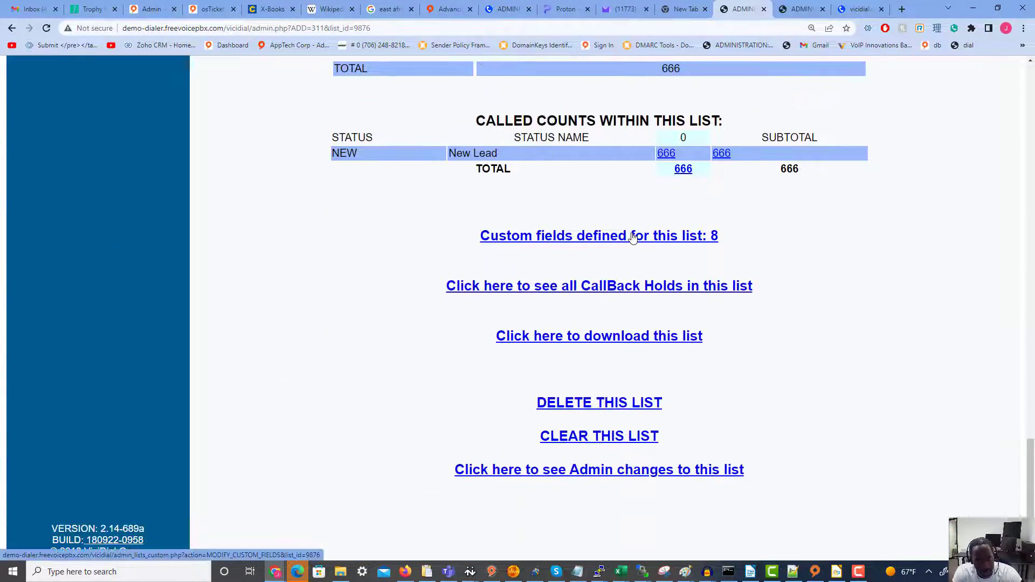
left_click(633, 237)
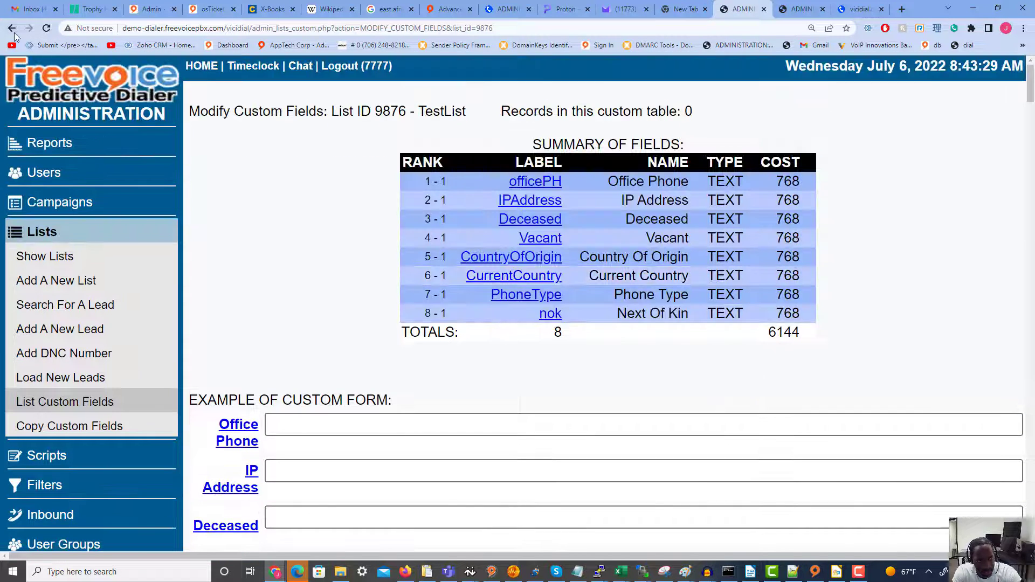
left_click(13, 29)
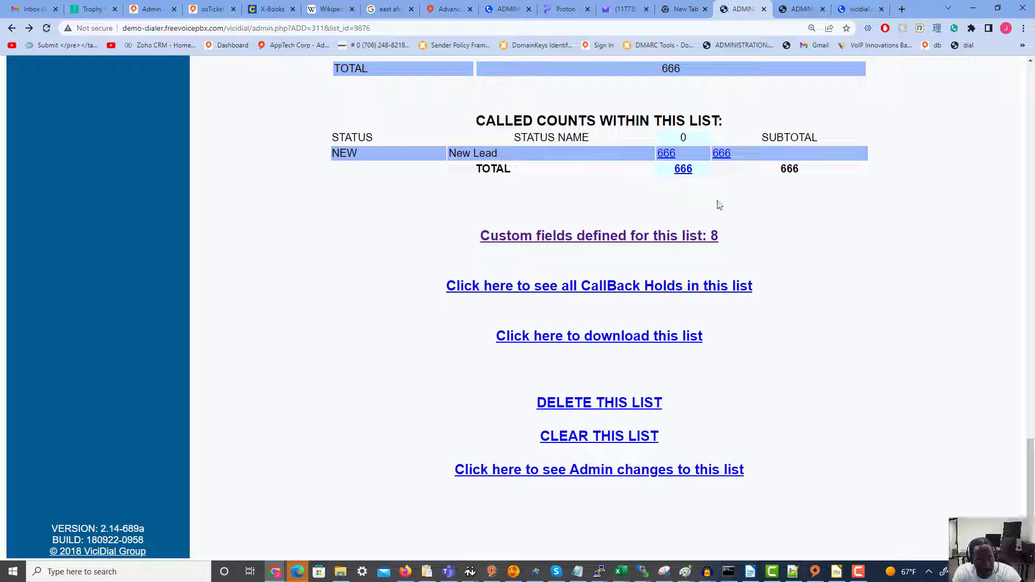